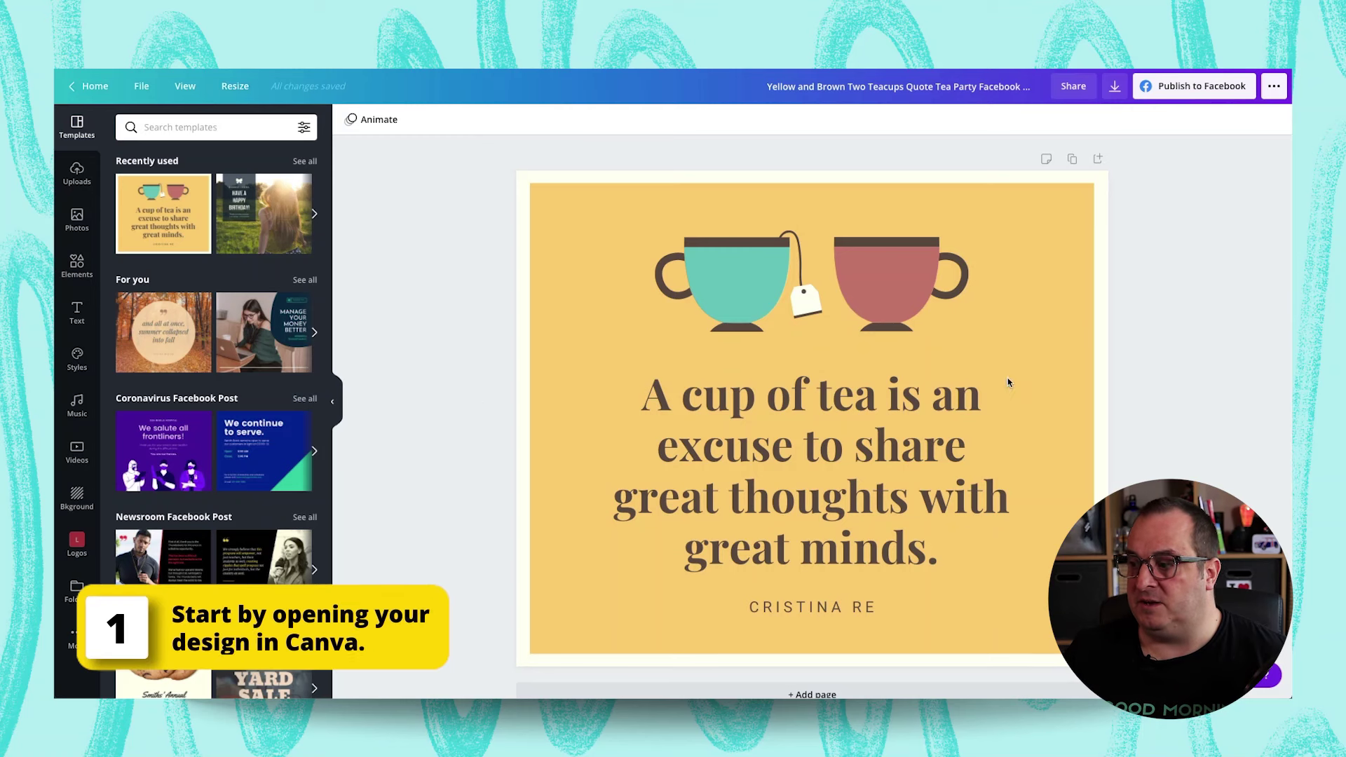
- Try the Block, Fade and Neon page animations, then settle on Rise
{"action": "scroll", "coordinate": [1157, 318], "scroll_direction": "down", "scroll_amount": 1}
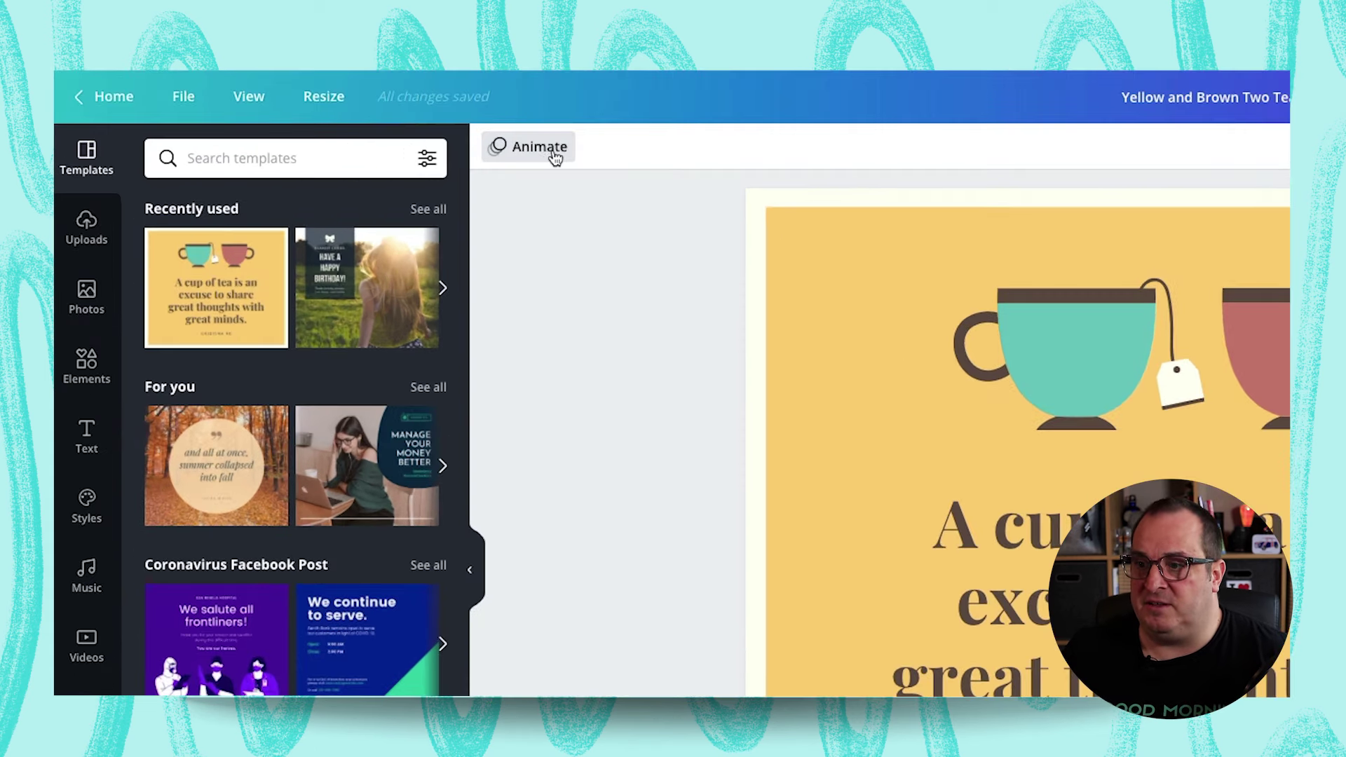
{"action": "left_click", "coordinate": [553, 153]}
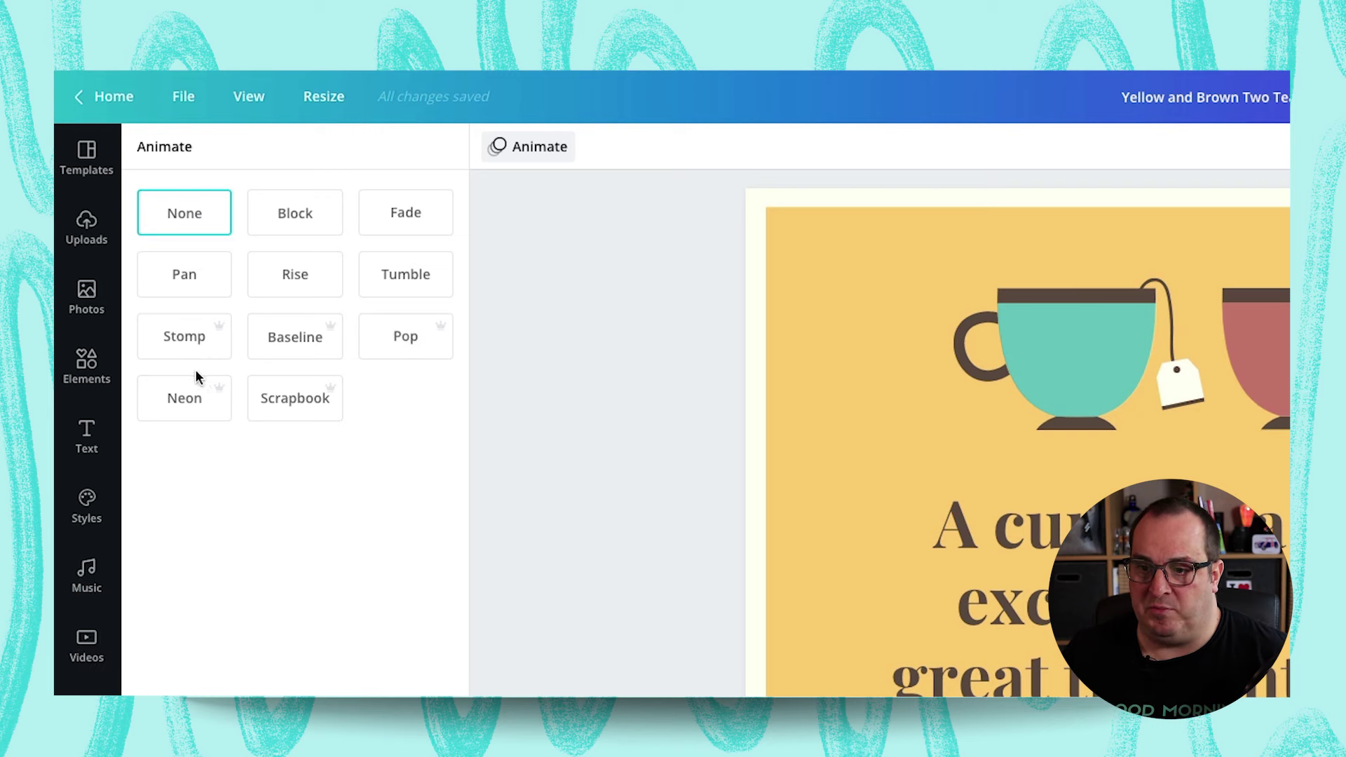
{"action": "left_click", "coordinate": [295, 286]}
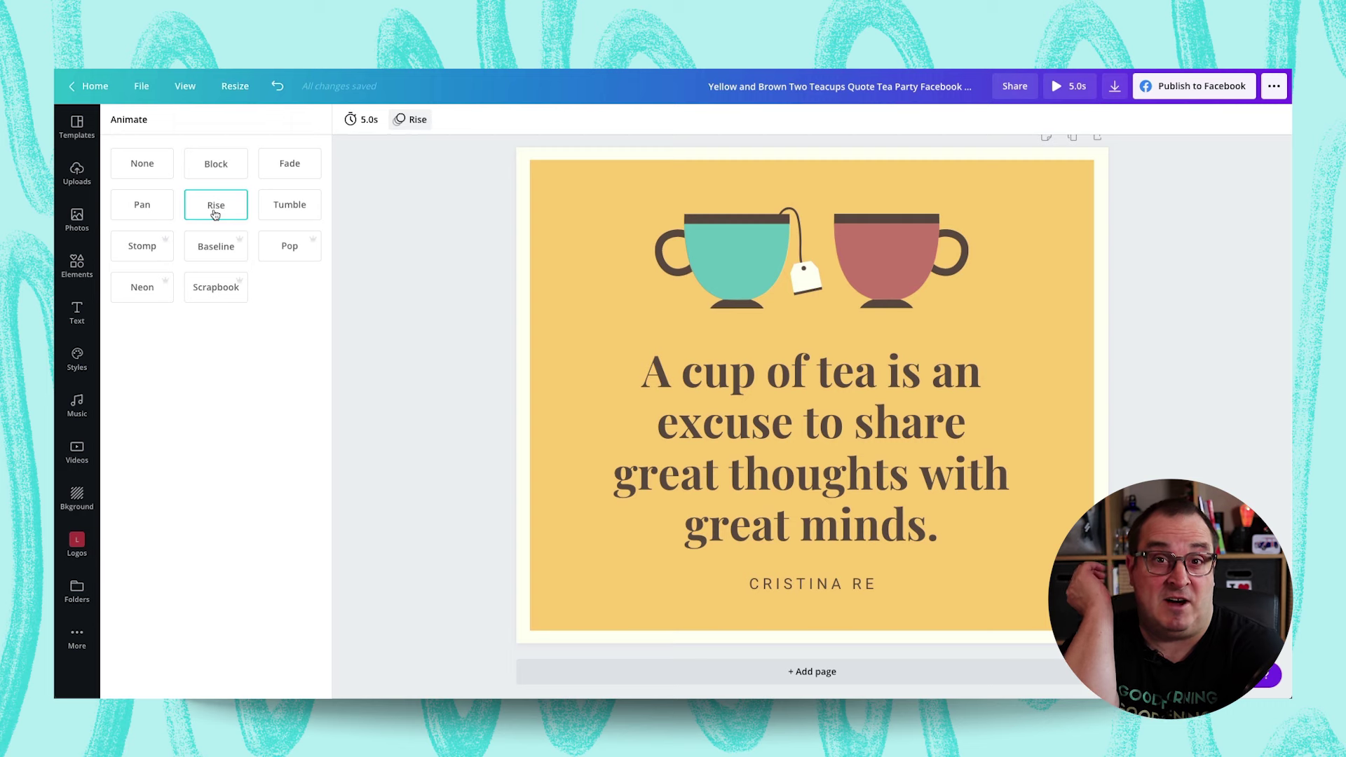
{"action": "left_click", "coordinate": [216, 164]}
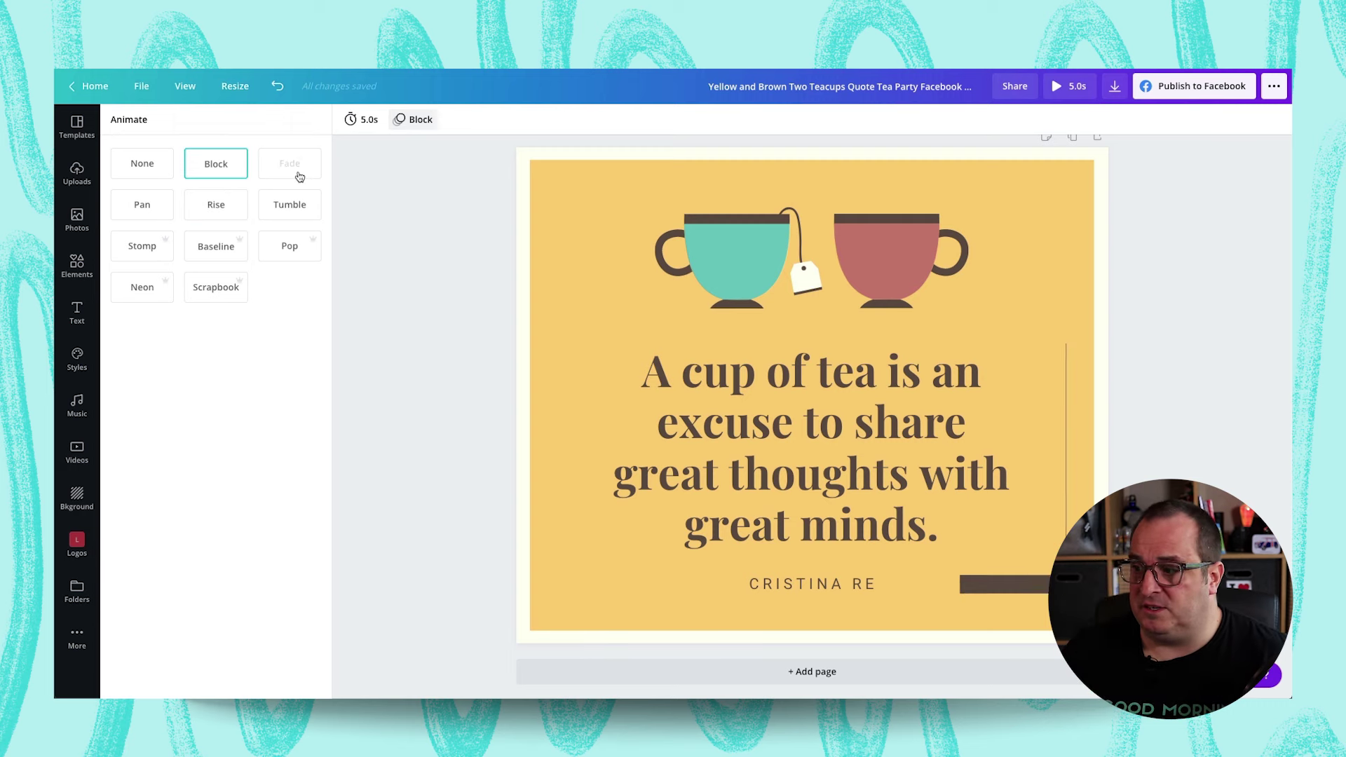
{"action": "left_click", "coordinate": [298, 175]}
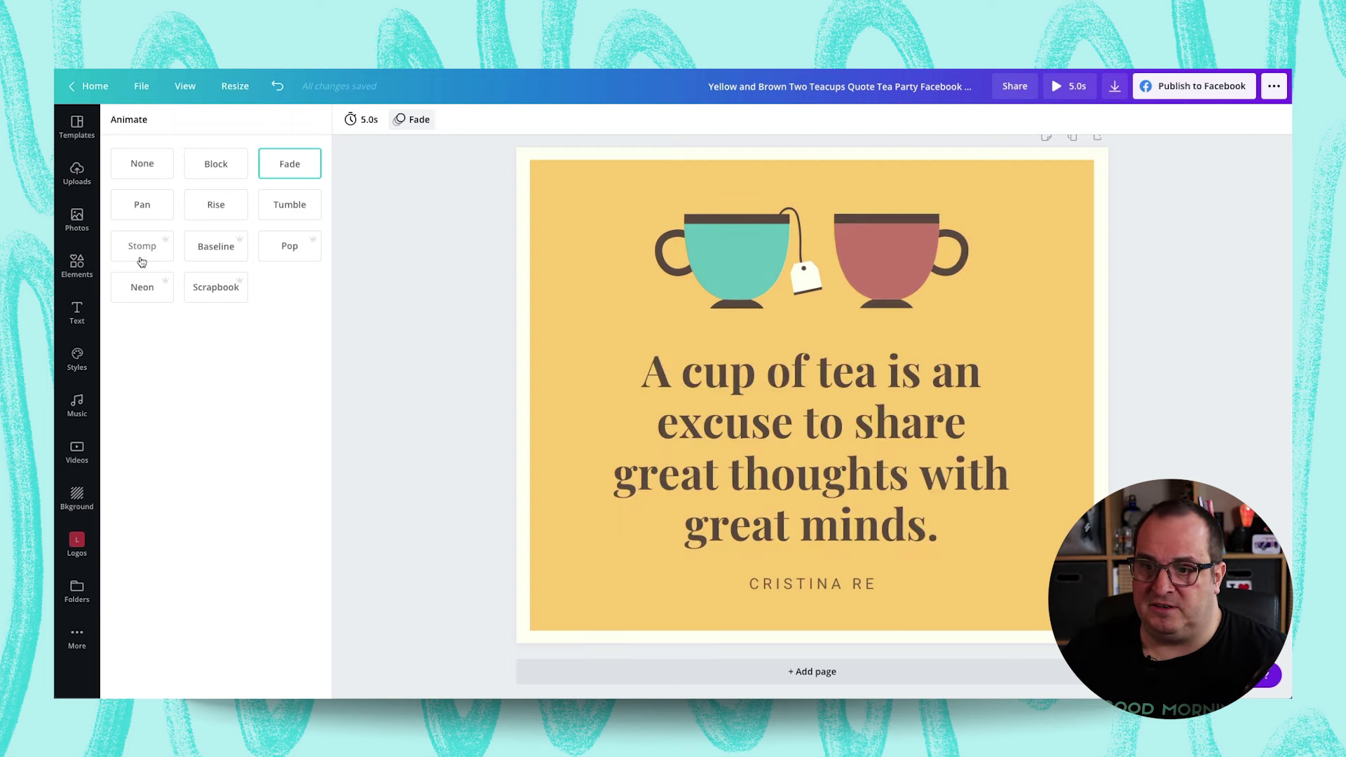
{"action": "left_click", "coordinate": [143, 303]}
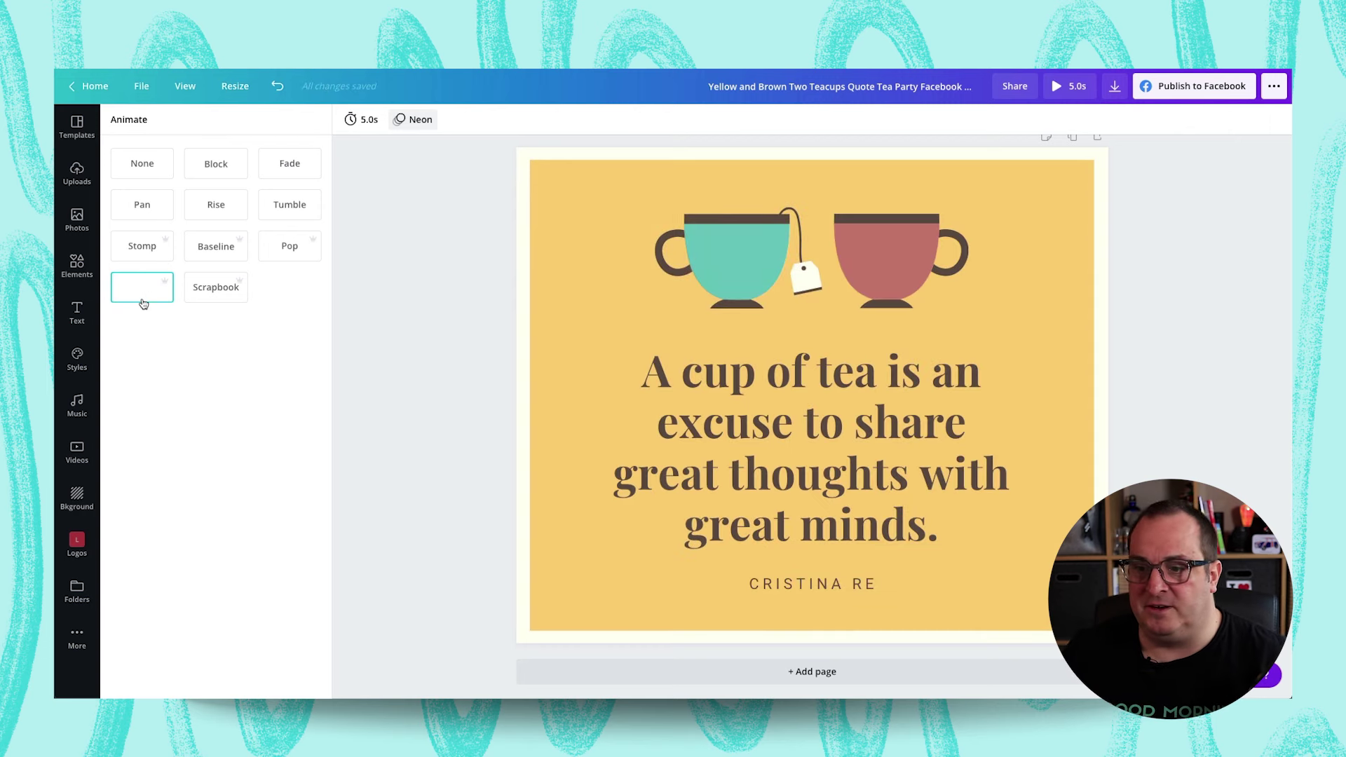
{"action": "left_click", "coordinate": [221, 217]}
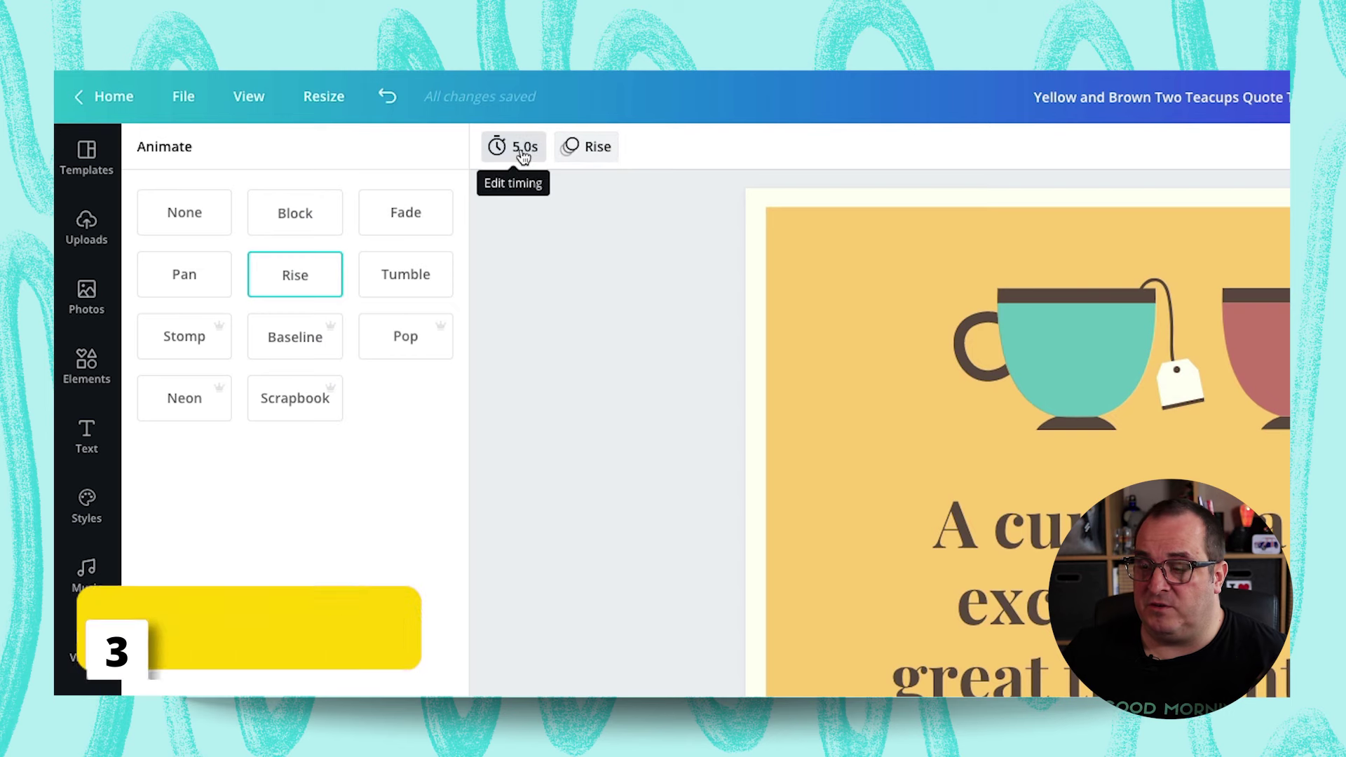
- Change the Rise-animated page timing from 5.0s to 10.0s and close the settings
{"action": "left_click", "coordinate": [522, 151]}
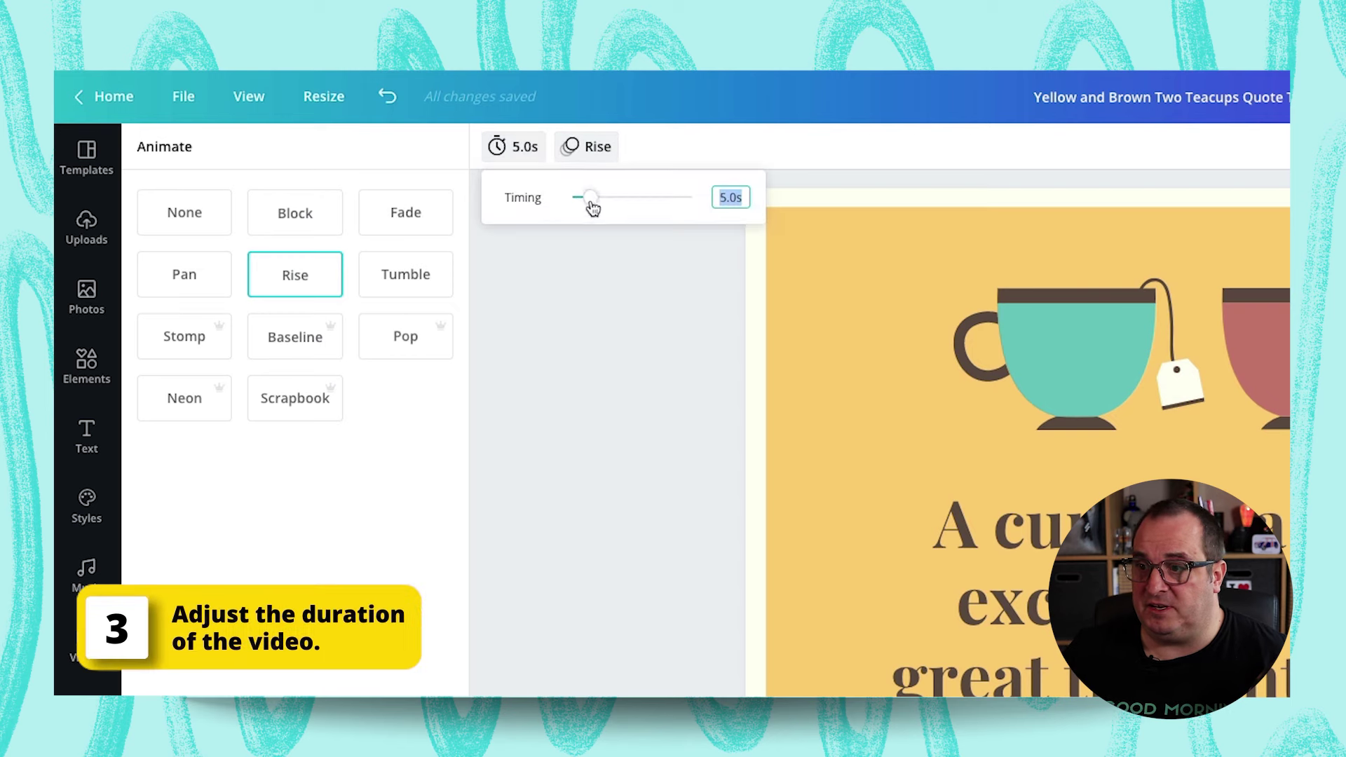
{"action": "left_click_drag", "start_coordinate": [592, 207], "coordinate": [607, 209]}
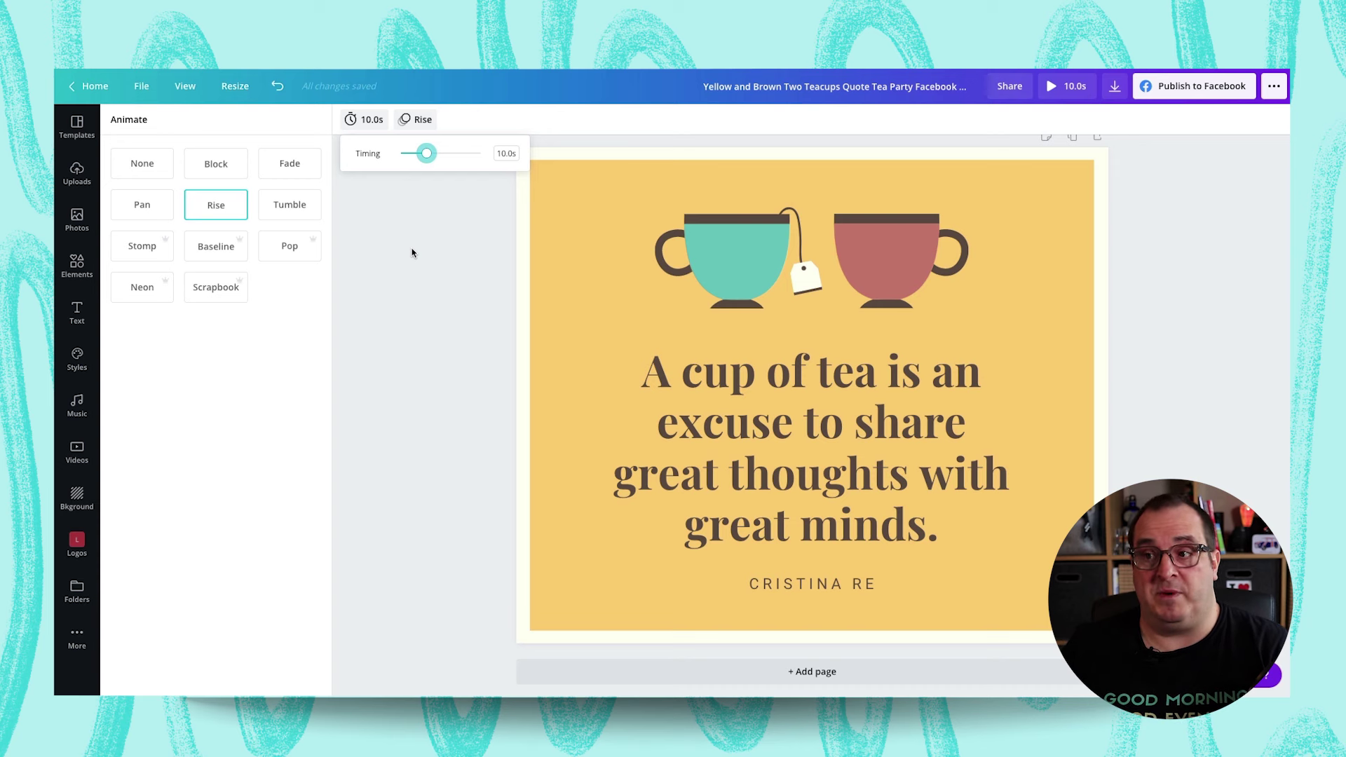
{"action": "left_click", "coordinate": [456, 319]}
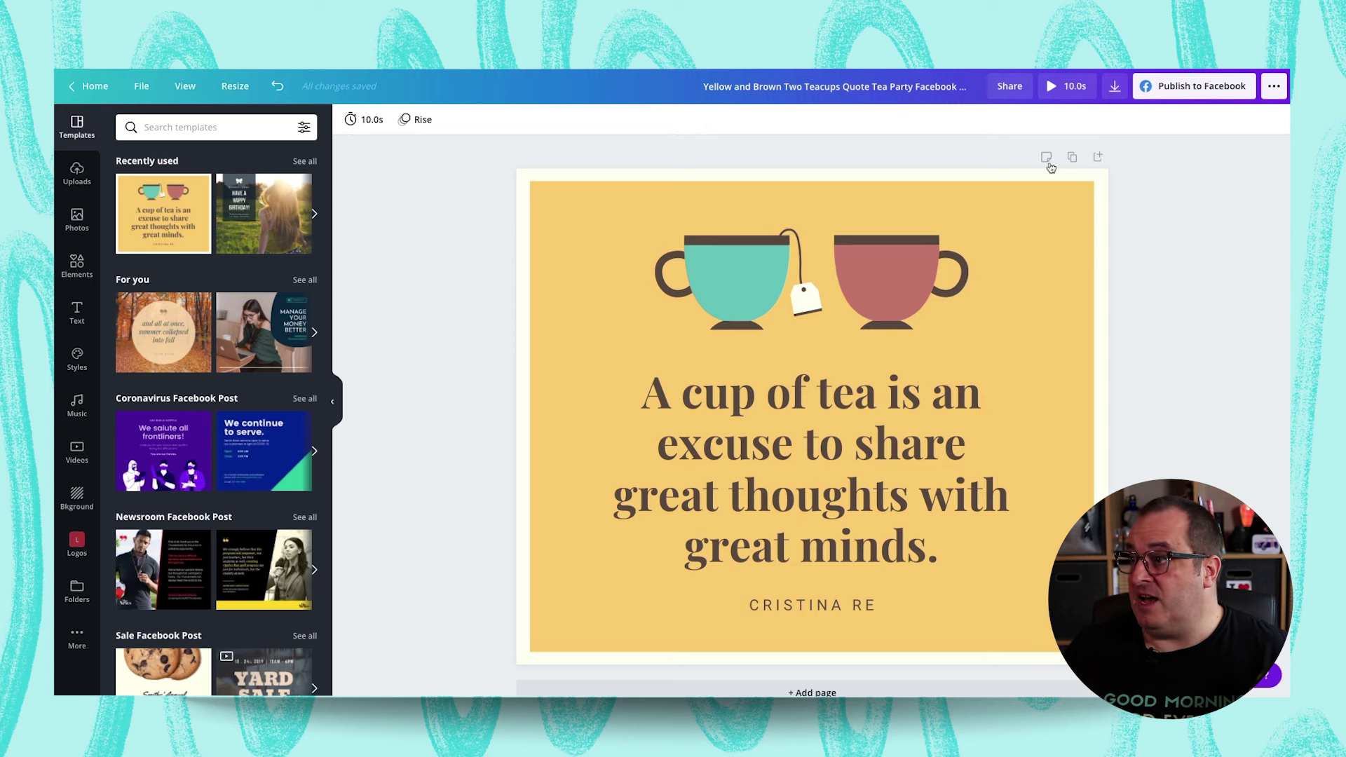
- Play the 10.0s full-screen preview and rewind it to the start
{"action": "left_click", "coordinate": [1074, 86]}
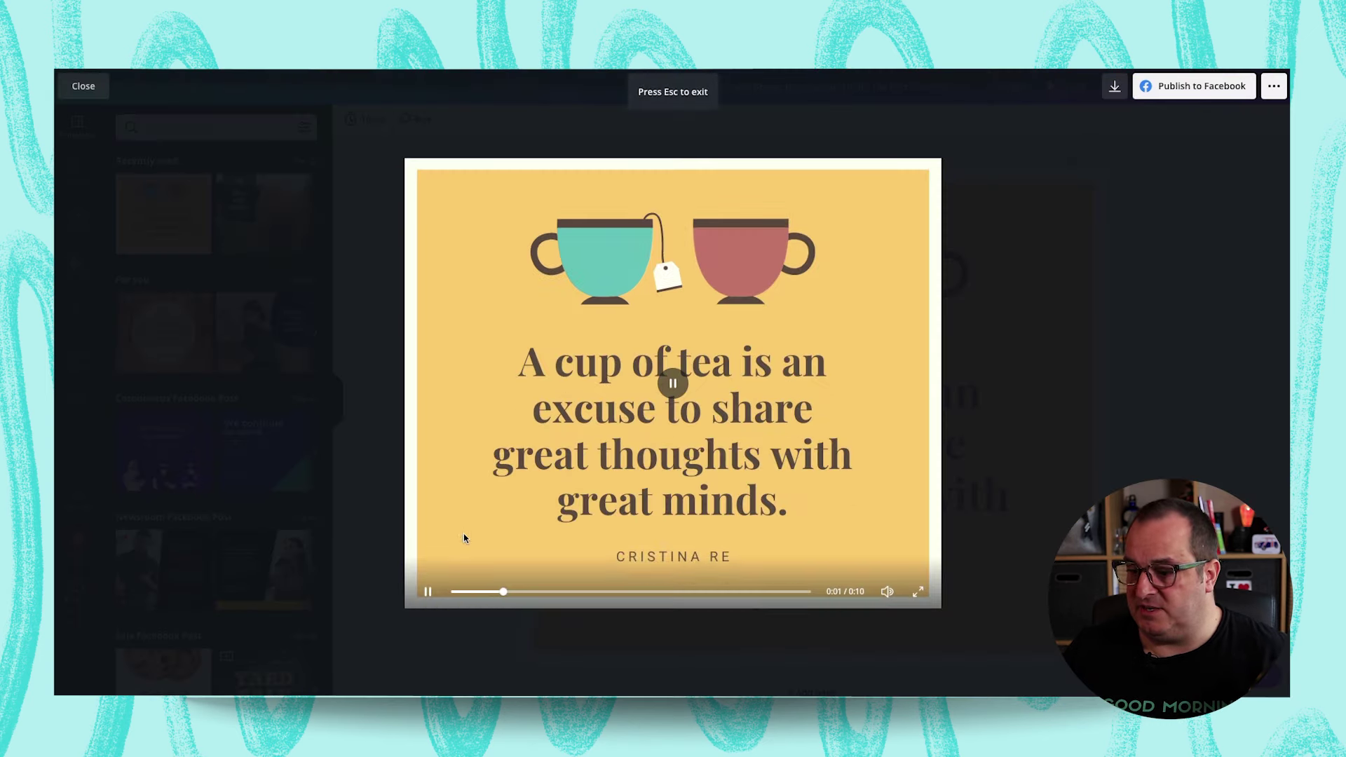
{"action": "left_click_drag", "start_coordinate": [559, 591], "coordinate": [467, 591]}
- Group the teal and red teacups so they animate together
{"action": "left_click", "coordinate": [83, 86]}
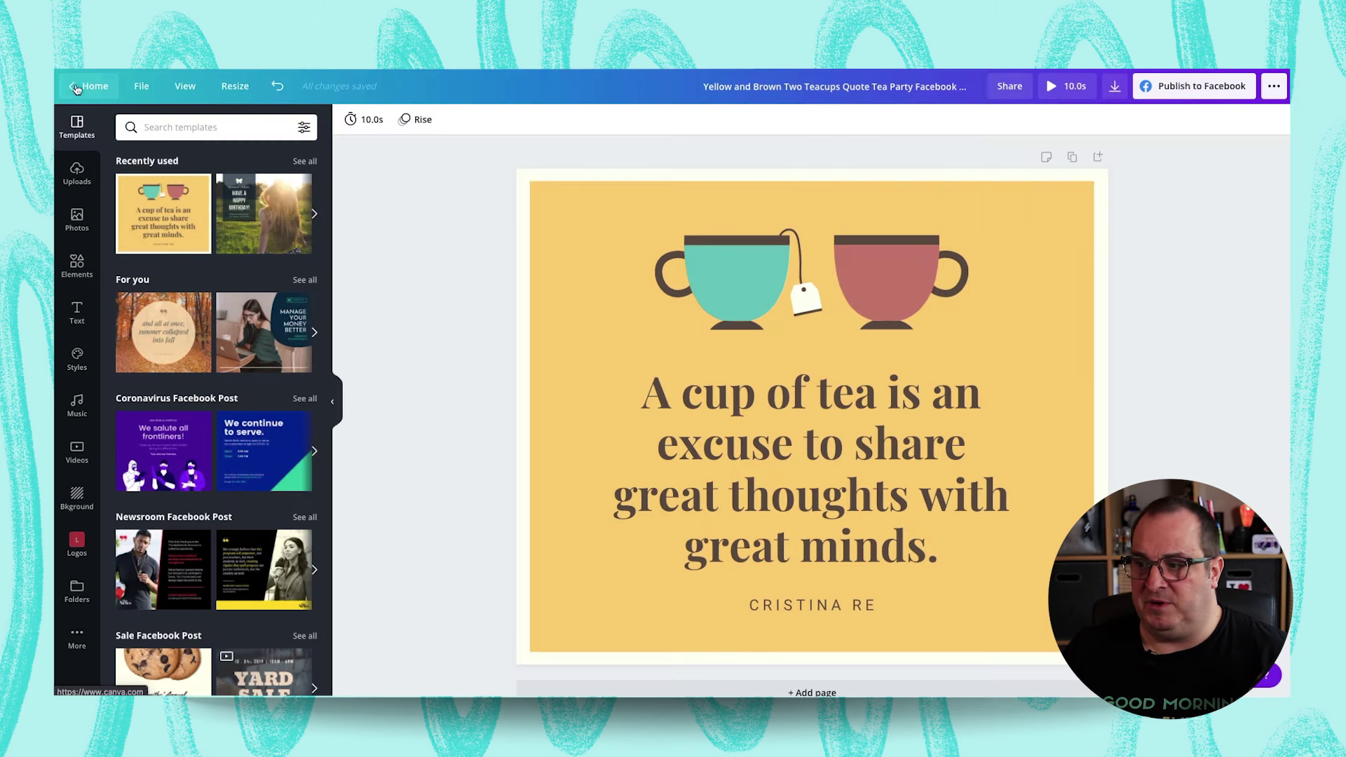
{"action": "left_click", "coordinate": [746, 292]}
{"action": "left_click", "coordinate": [862, 288], "text": "shift"}
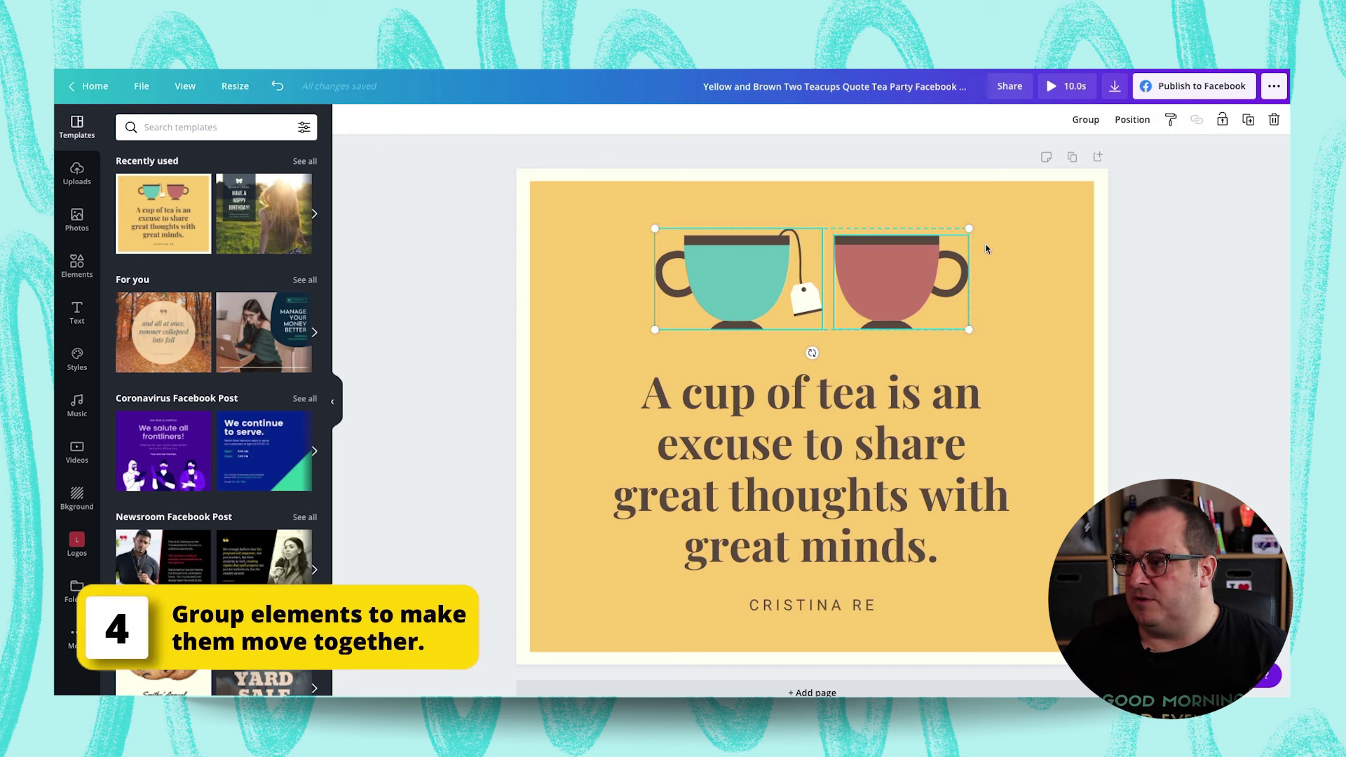
{"action": "left_click", "coordinate": [1084, 119]}
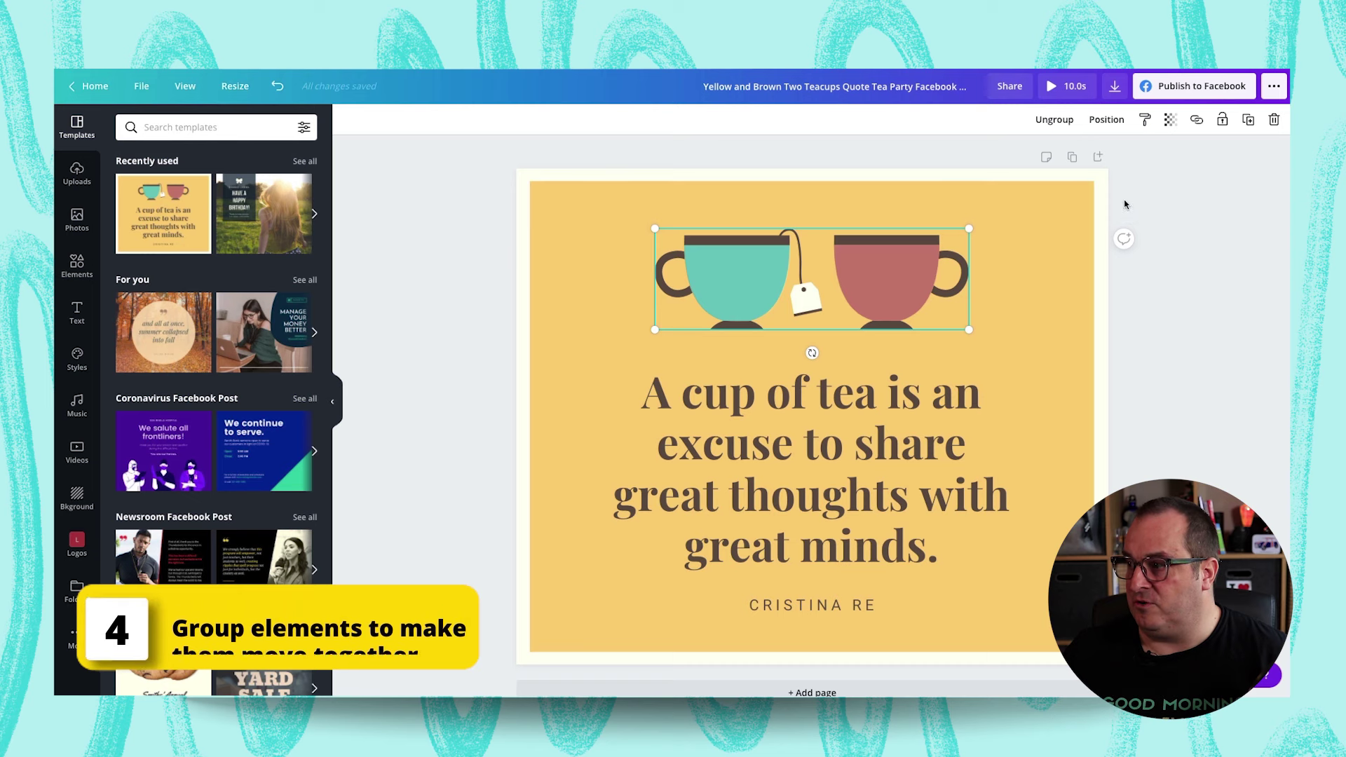
{"action": "left_click", "coordinate": [1183, 267]}
- Preview the animation with the grouped cups from the beginning, then close it
{"action": "left_click", "coordinate": [1075, 87]}
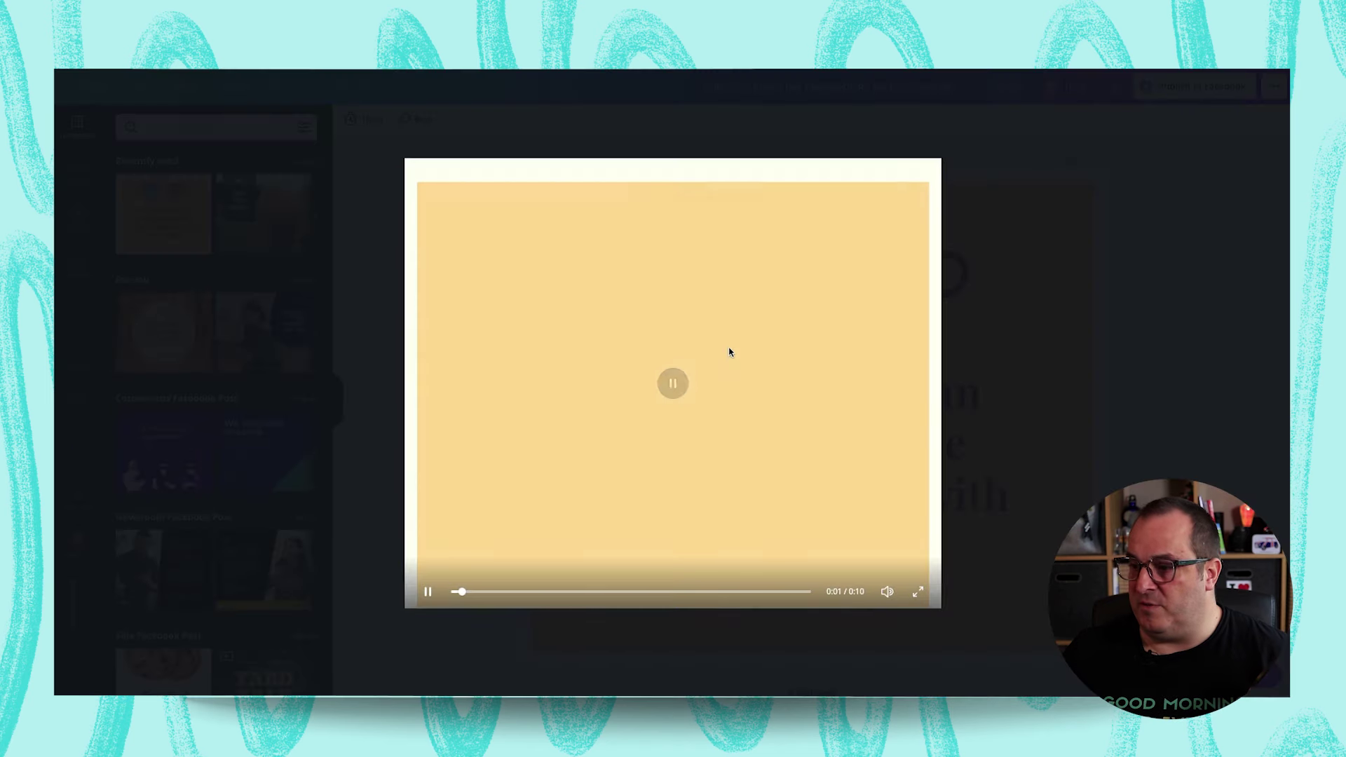
{"action": "mouse_move", "coordinate": [489, 591]}
{"action": "left_mouse_down"}
{"action": "mouse_move", "coordinate": [502, 591]}
{"action": "mouse_move", "coordinate": [466, 589]}
{"action": "mouse_move", "coordinate": [502, 589]}
{"action": "left_mouse_up"}
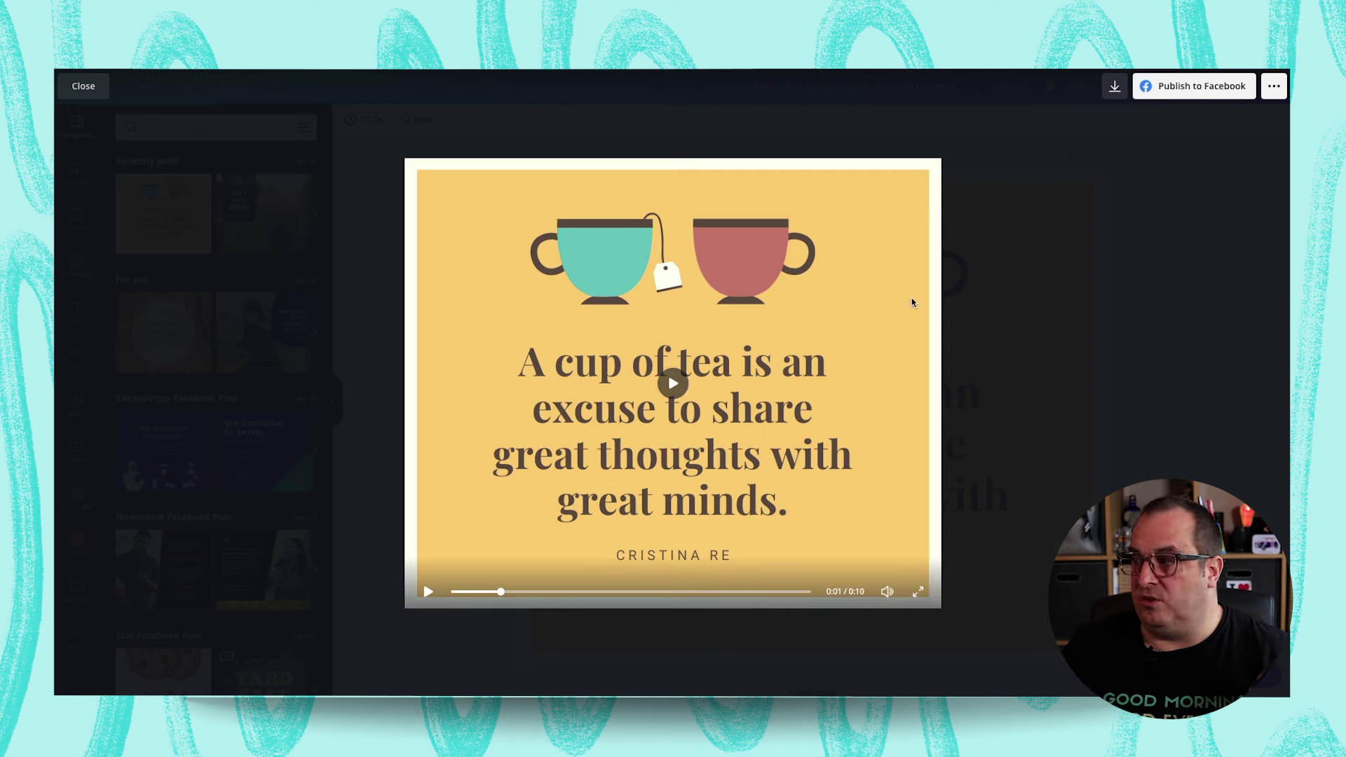
{"action": "left_click", "coordinate": [73, 85]}
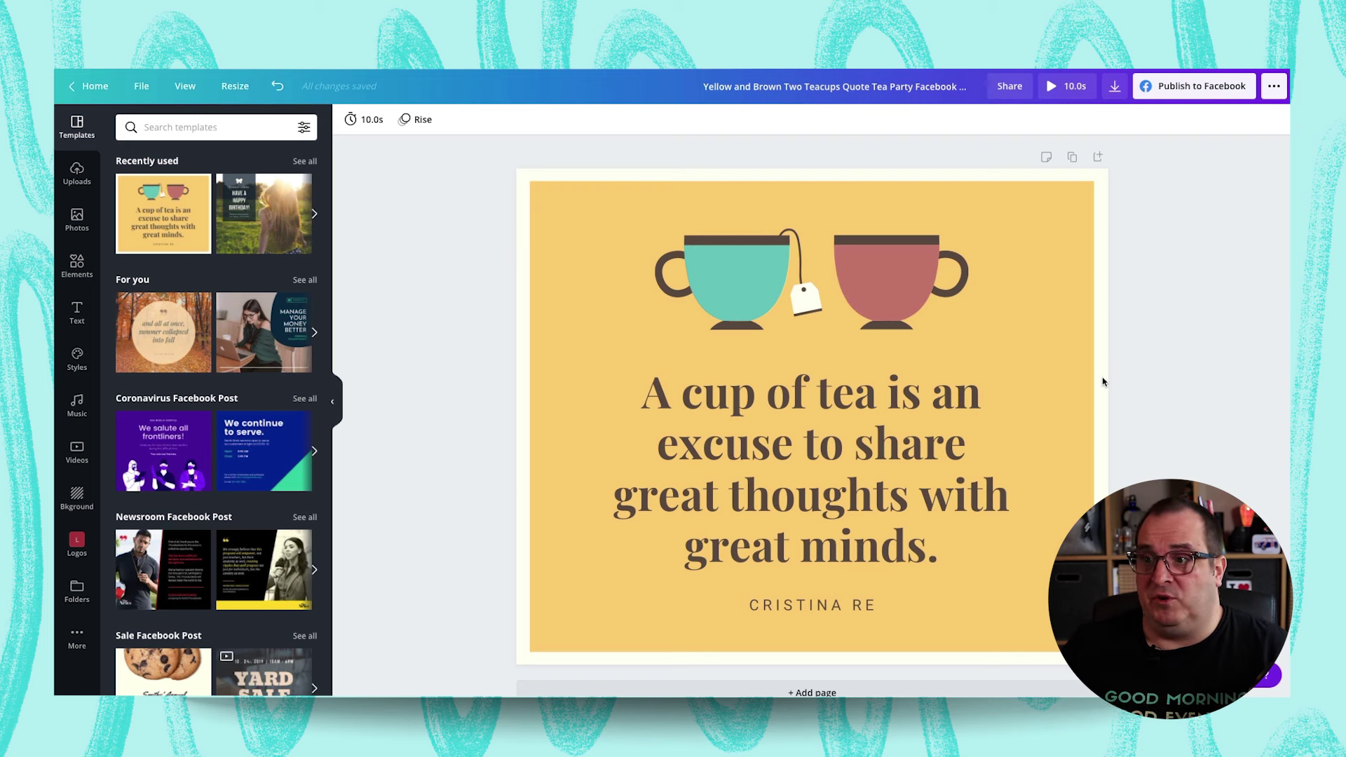
- Set the page timing to 4.0s and duplicate it as Page 2
{"action": "left_click", "coordinate": [370, 120]}
{"action": "left_click_drag", "start_coordinate": [435, 157], "coordinate": [417, 156]}
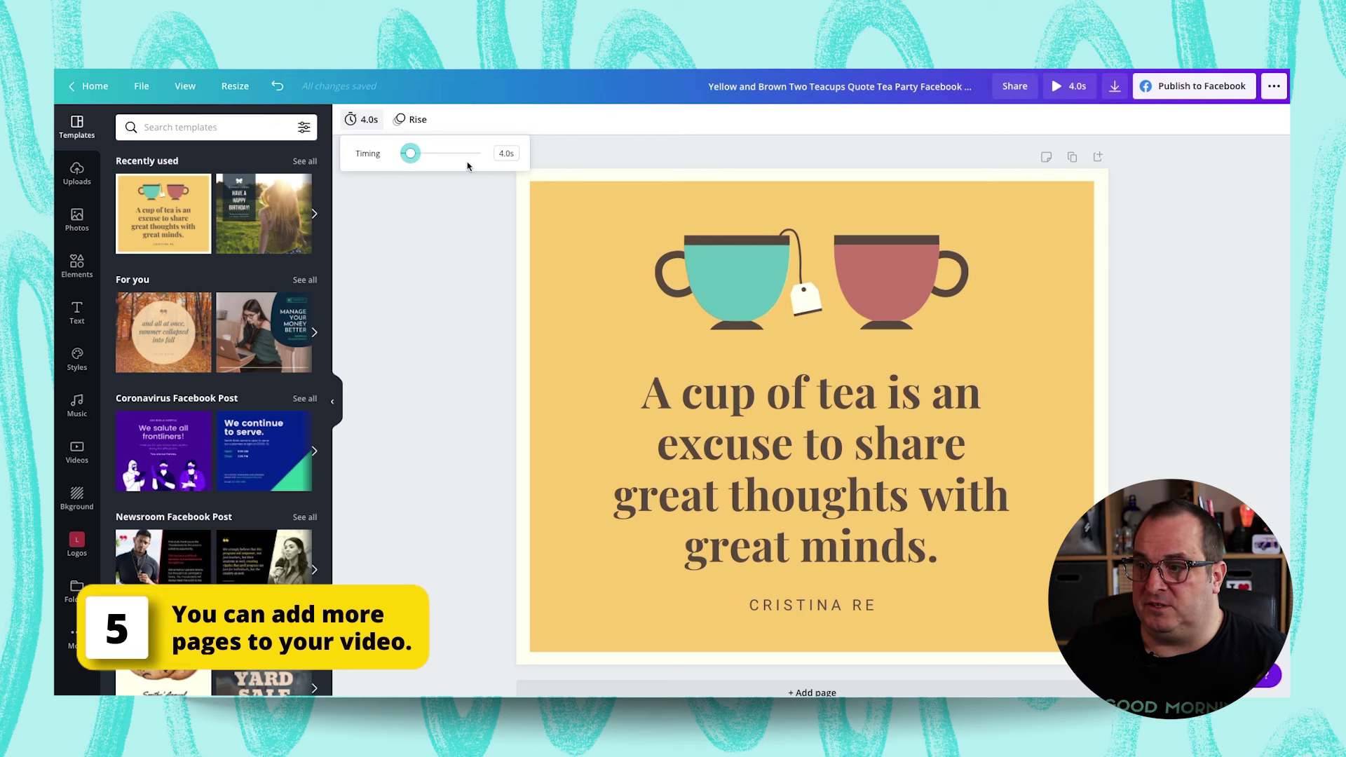
{"action": "left_click", "coordinate": [1072, 156]}
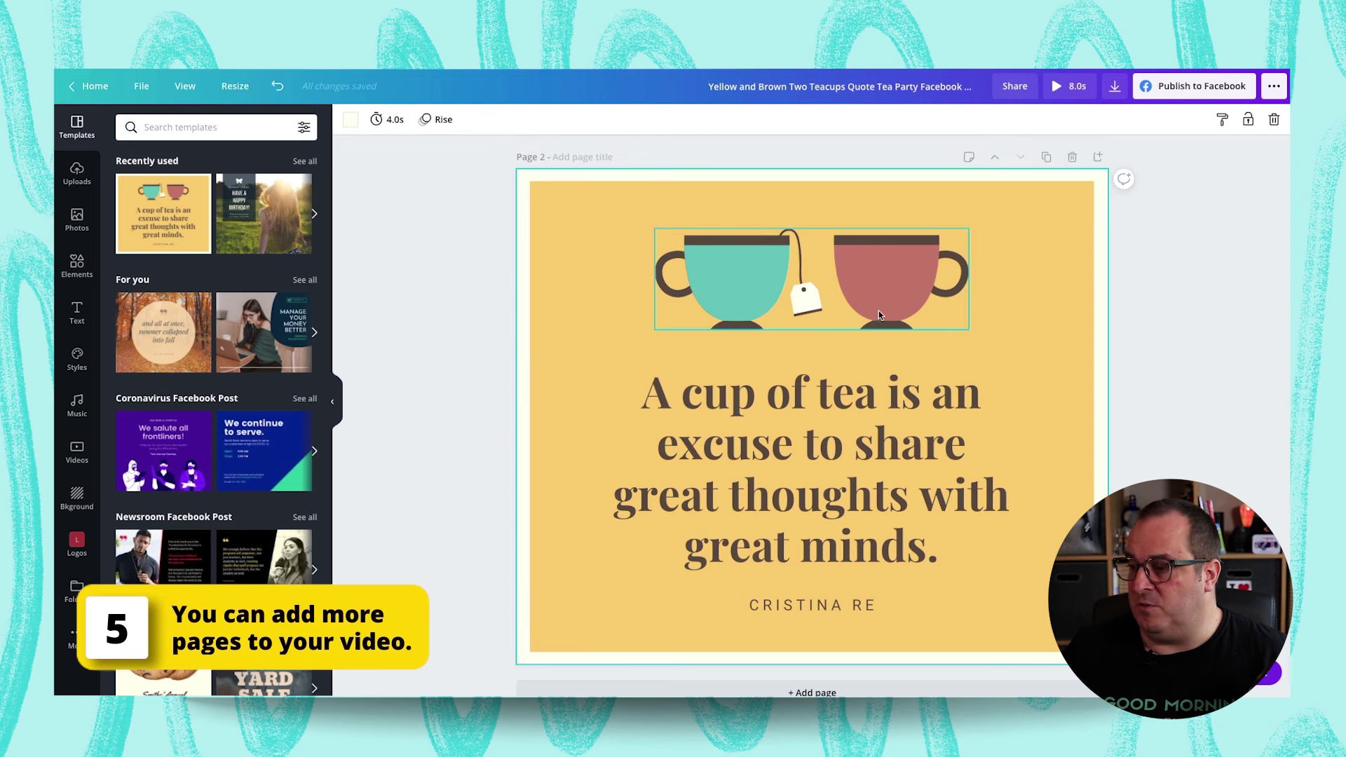
- On Page 2, replace the word 'tea' in the quote with 'Coffee'
{"action": "left_click", "coordinate": [808, 443]}
{"action": "left_click", "coordinate": [807, 443]}
{"action": "triple_click", "coordinate": [807, 442]}
{"action": "left_click_drag", "start_coordinate": [875, 394], "coordinate": [822, 389]}
{"action": "type", "text": "Coffee"}
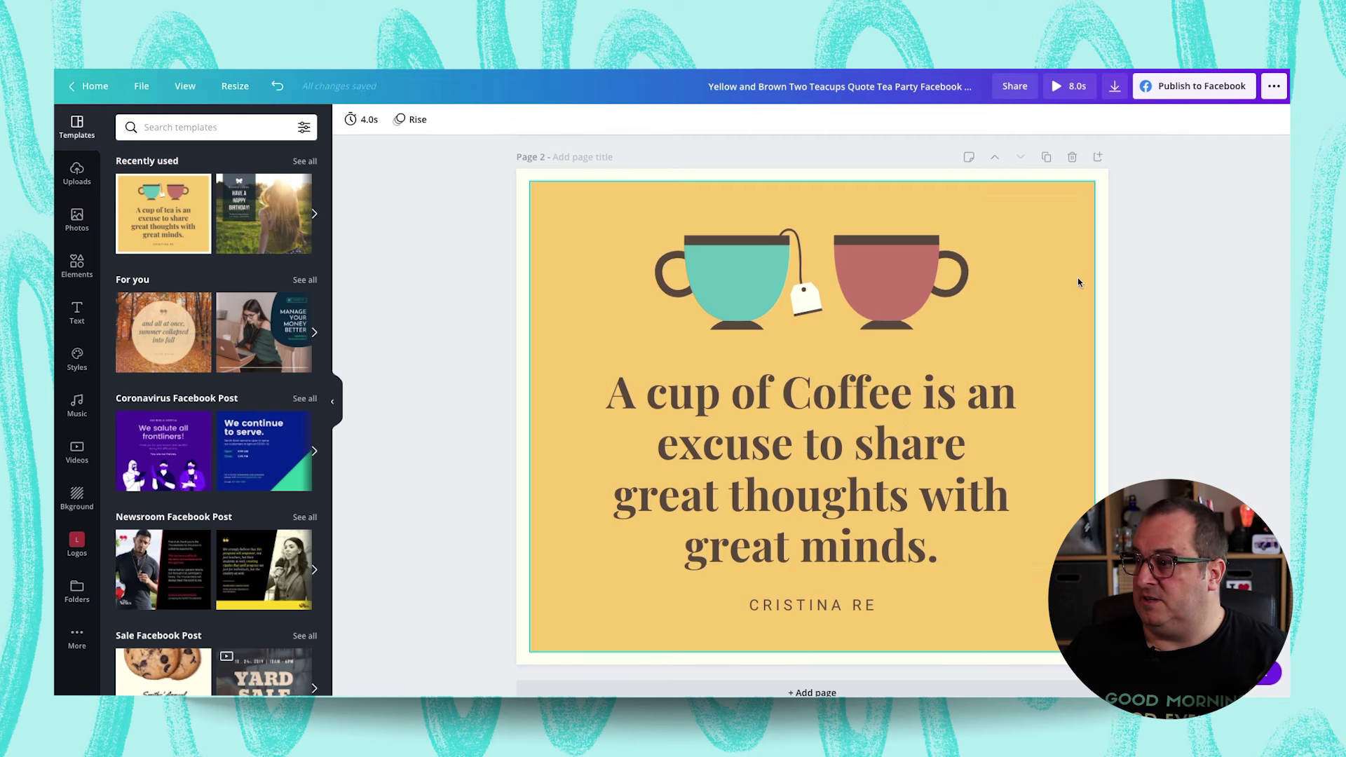
- Shorten Page 1 to 2.5s, giving 6.5s in total
{"action": "scroll", "coordinate": [475, 270], "scroll_direction": "up", "scroll_amount": 5}
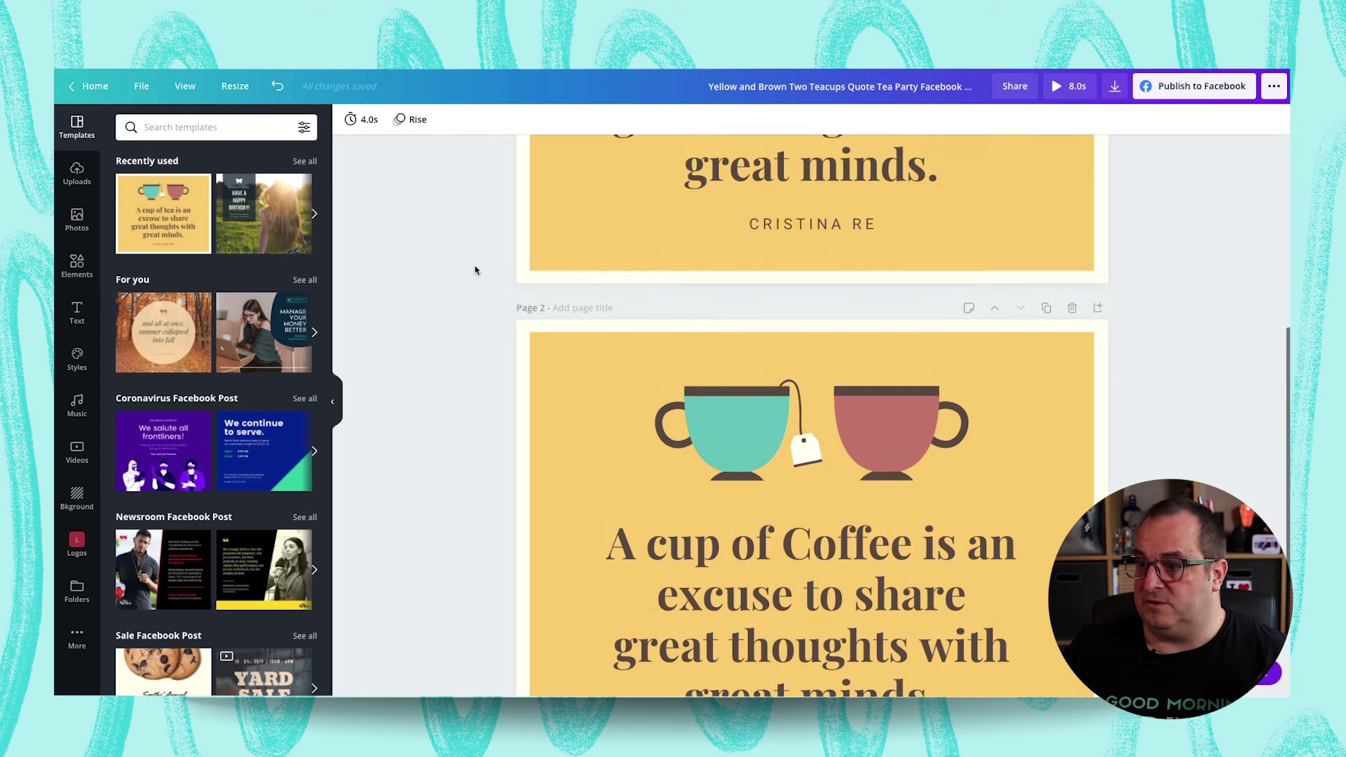
{"action": "left_click", "coordinate": [653, 297]}
{"action": "left_click", "coordinate": [347, 256]}
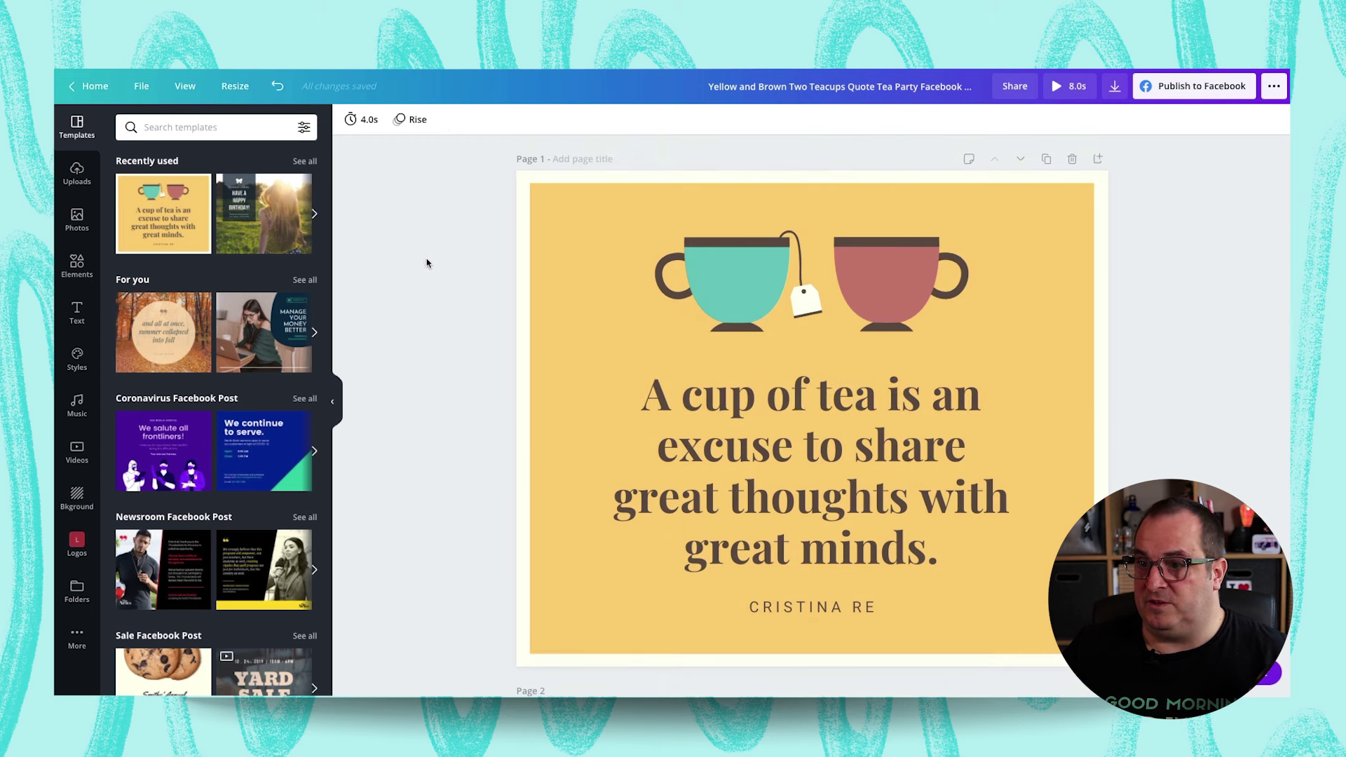
{"action": "left_click", "coordinate": [361, 119]}
{"action": "left_click_drag", "start_coordinate": [409, 154], "coordinate": [404, 154]}
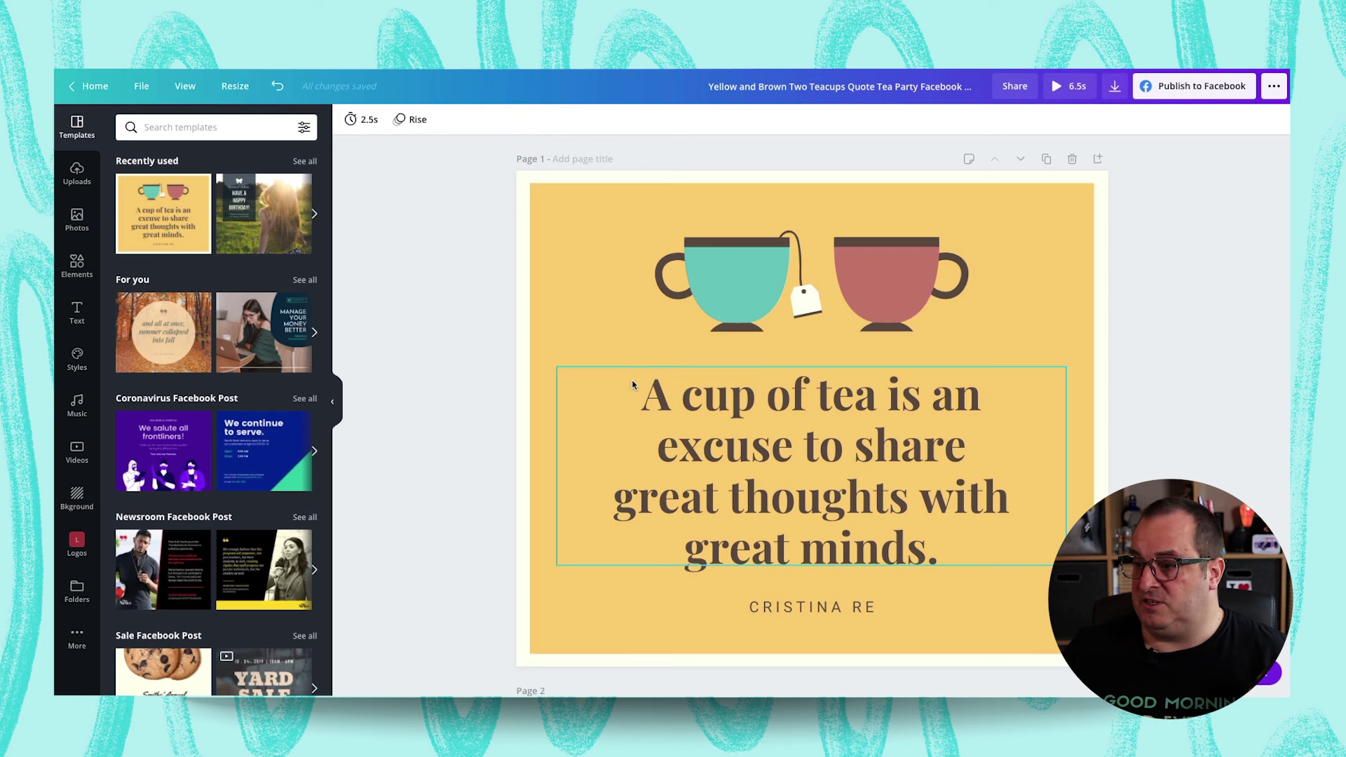
{"action": "scroll", "coordinate": [1165, 393], "scroll_direction": "down", "scroll_amount": 5}
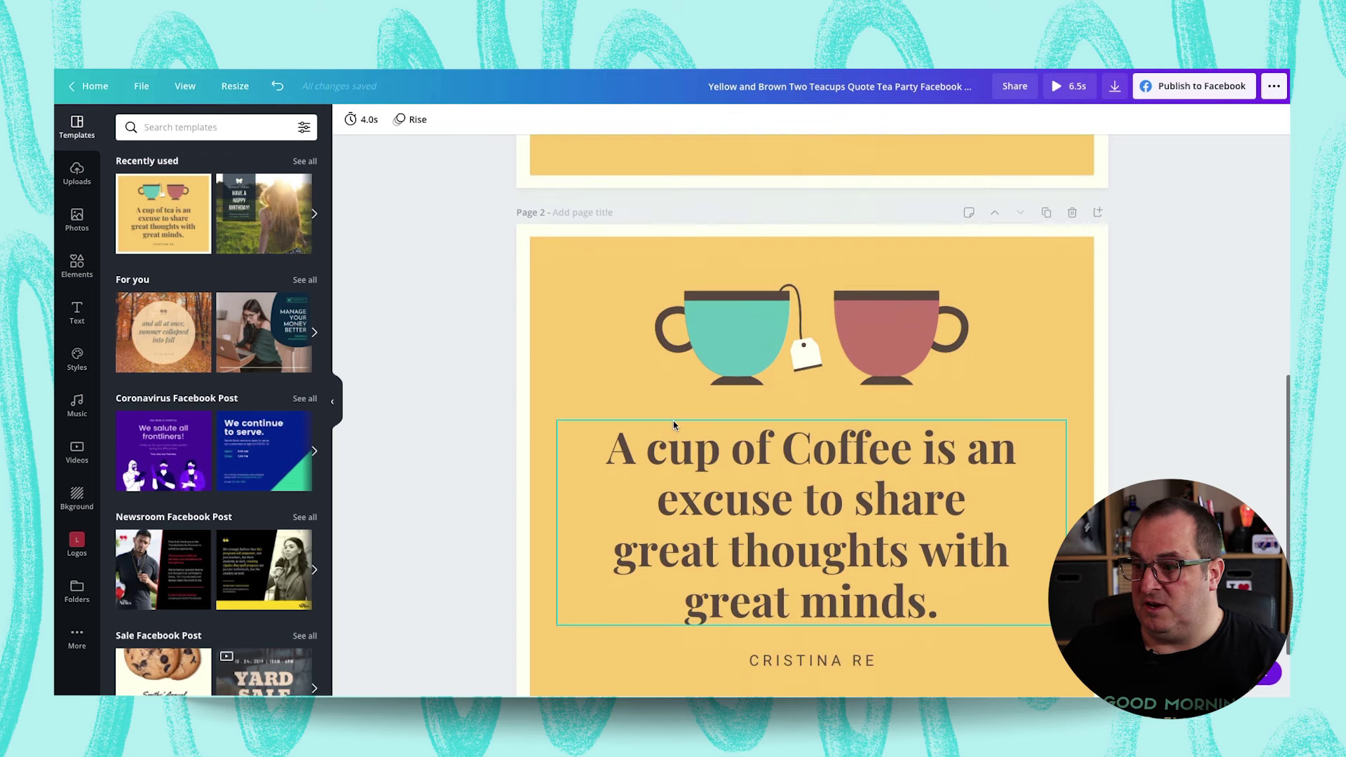
{"action": "scroll", "coordinate": [673, 421], "scroll_direction": "down", "scroll_amount": 2}
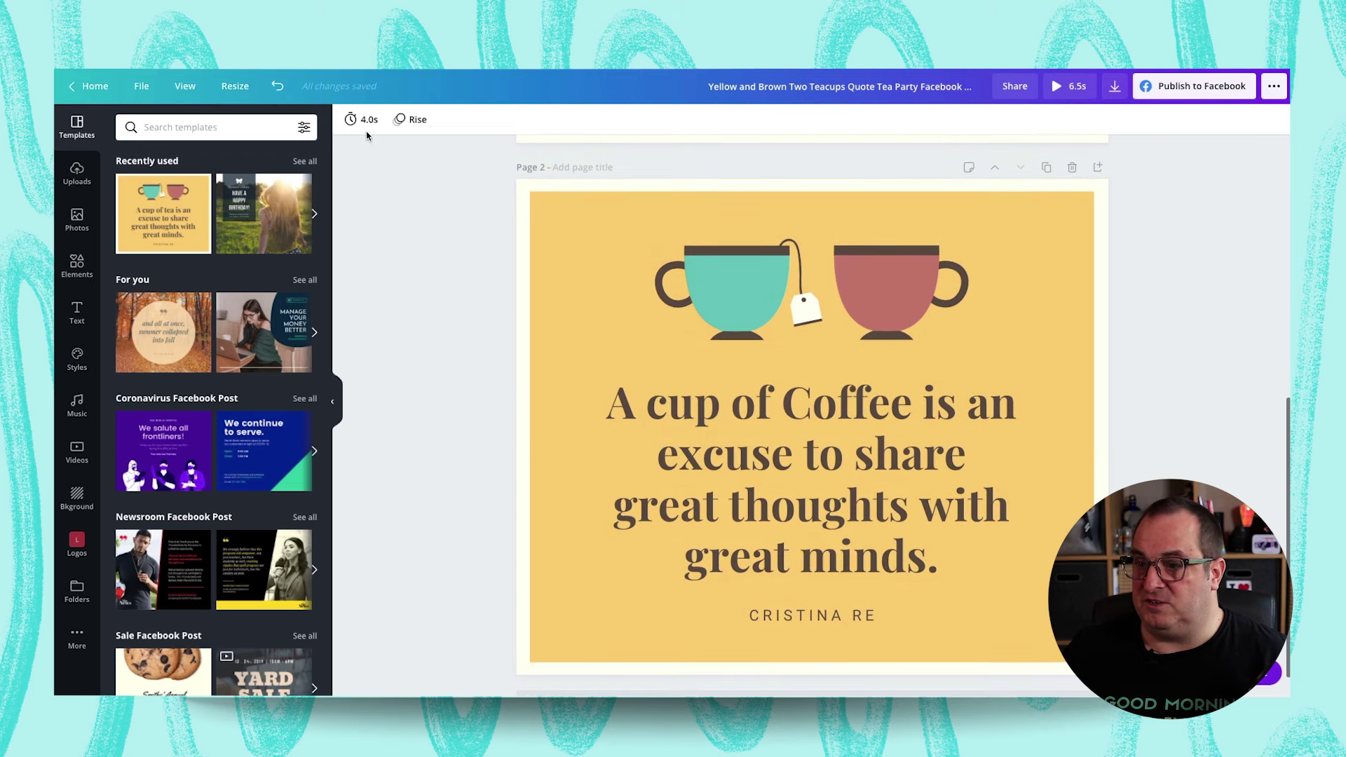
{"action": "scroll", "coordinate": [419, 312], "scroll_direction": "up", "scroll_amount": 7}
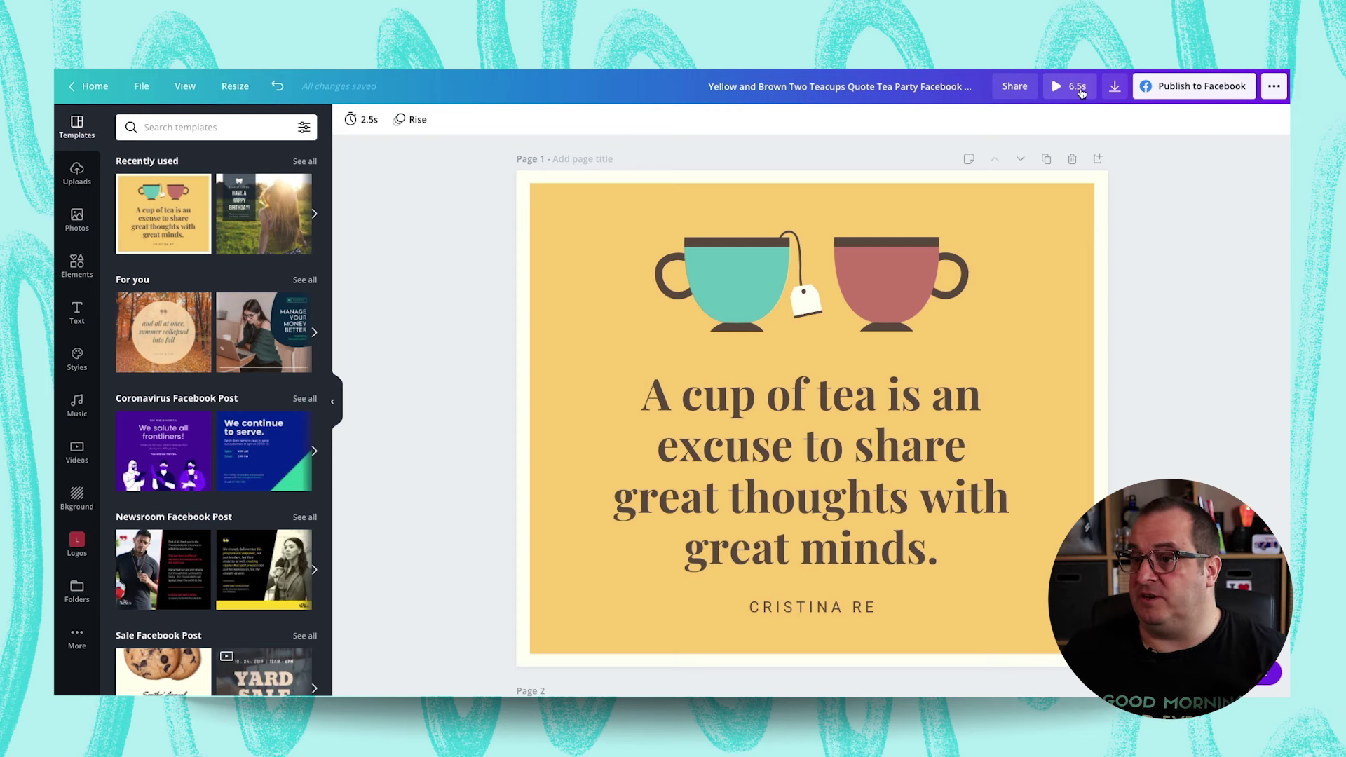
{"action": "left_click", "coordinate": [1079, 89]}
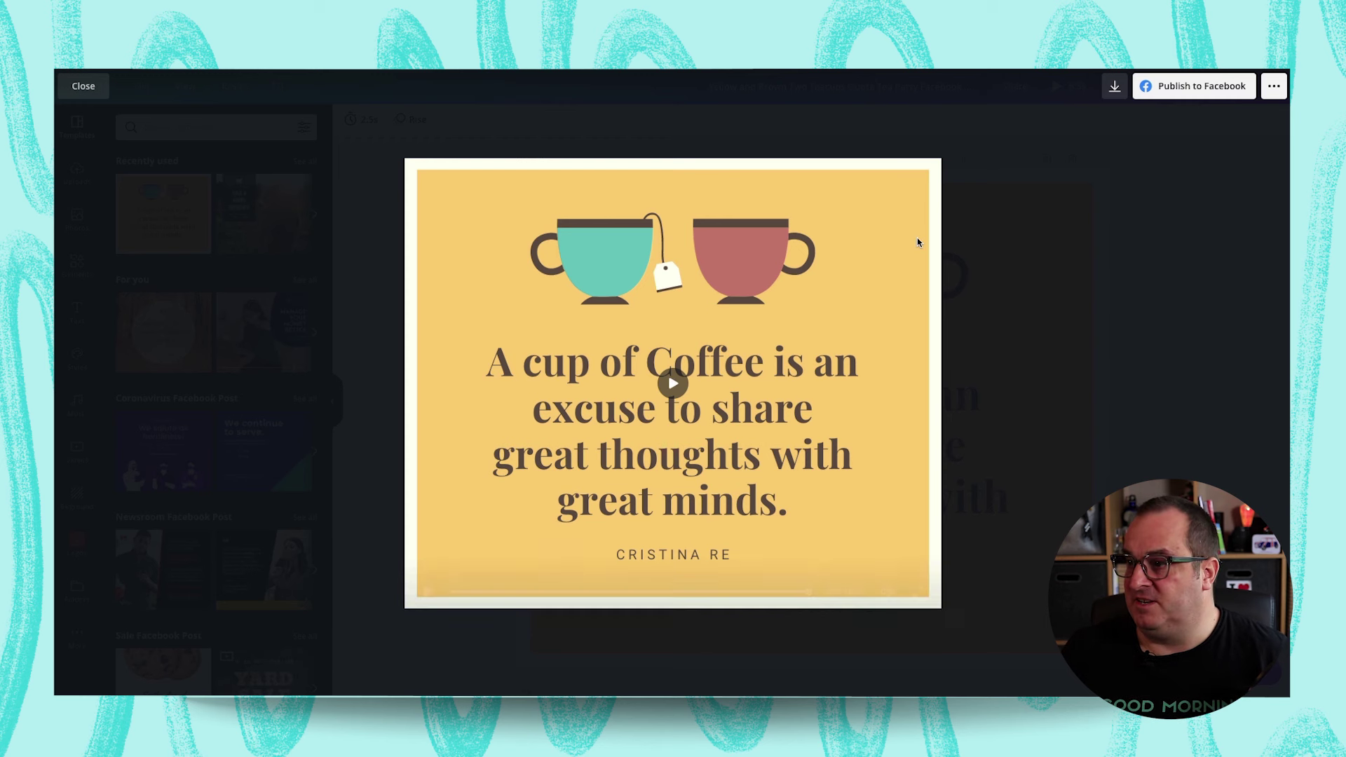
{"action": "left_click", "coordinate": [88, 87]}
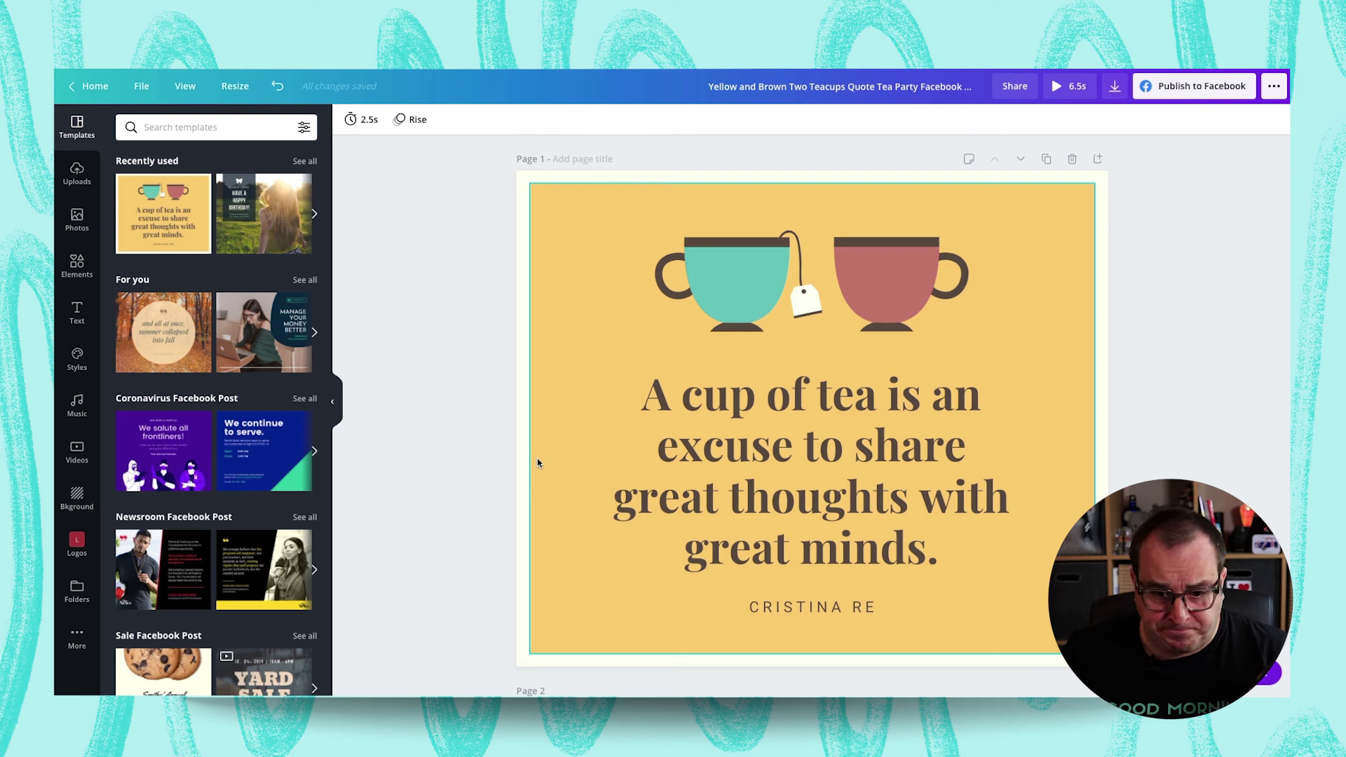
- Search the Elements panel for 'cup animated'
{"action": "scroll", "coordinate": [409, 389], "scroll_direction": "down", "scroll_amount": 1}
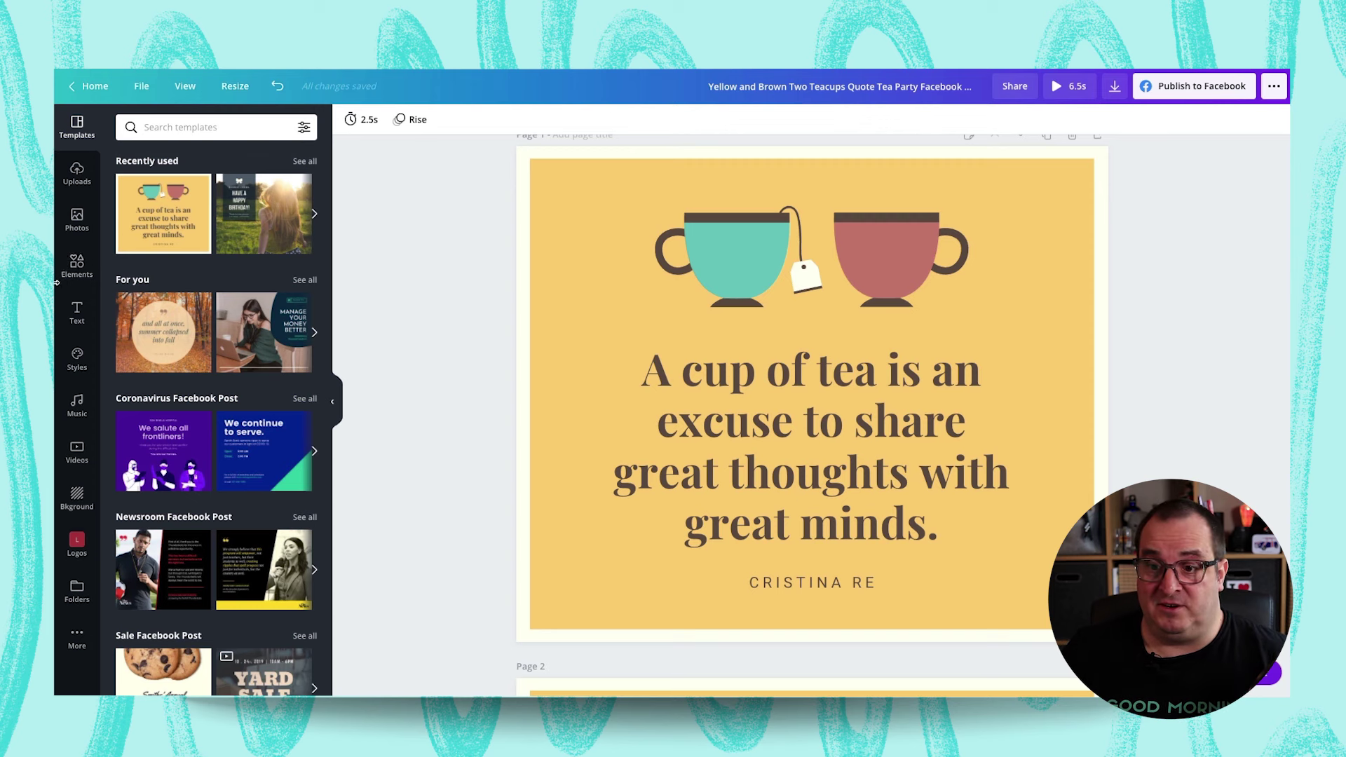
{"action": "left_click", "coordinate": [76, 265]}
{"action": "type", "text": "cup"}
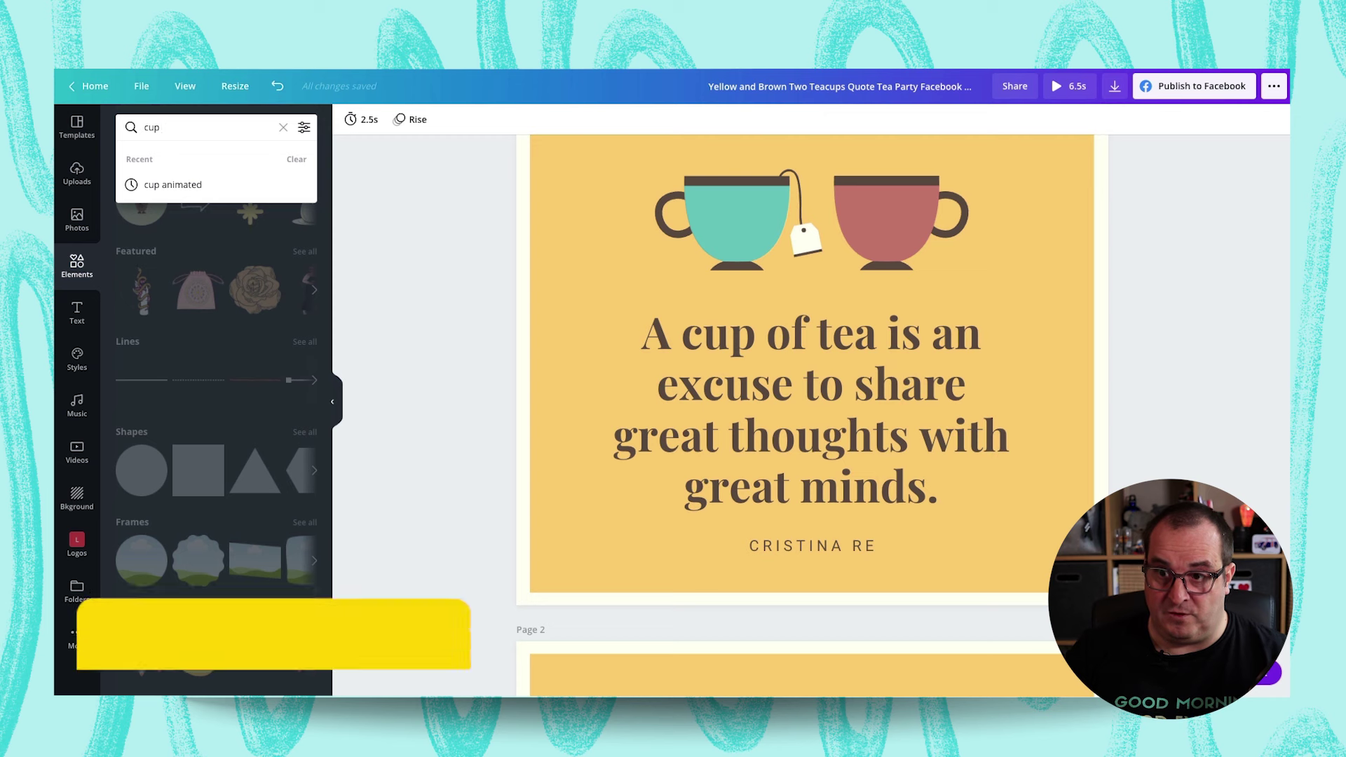
{"action": "left_click", "coordinate": [184, 185]}
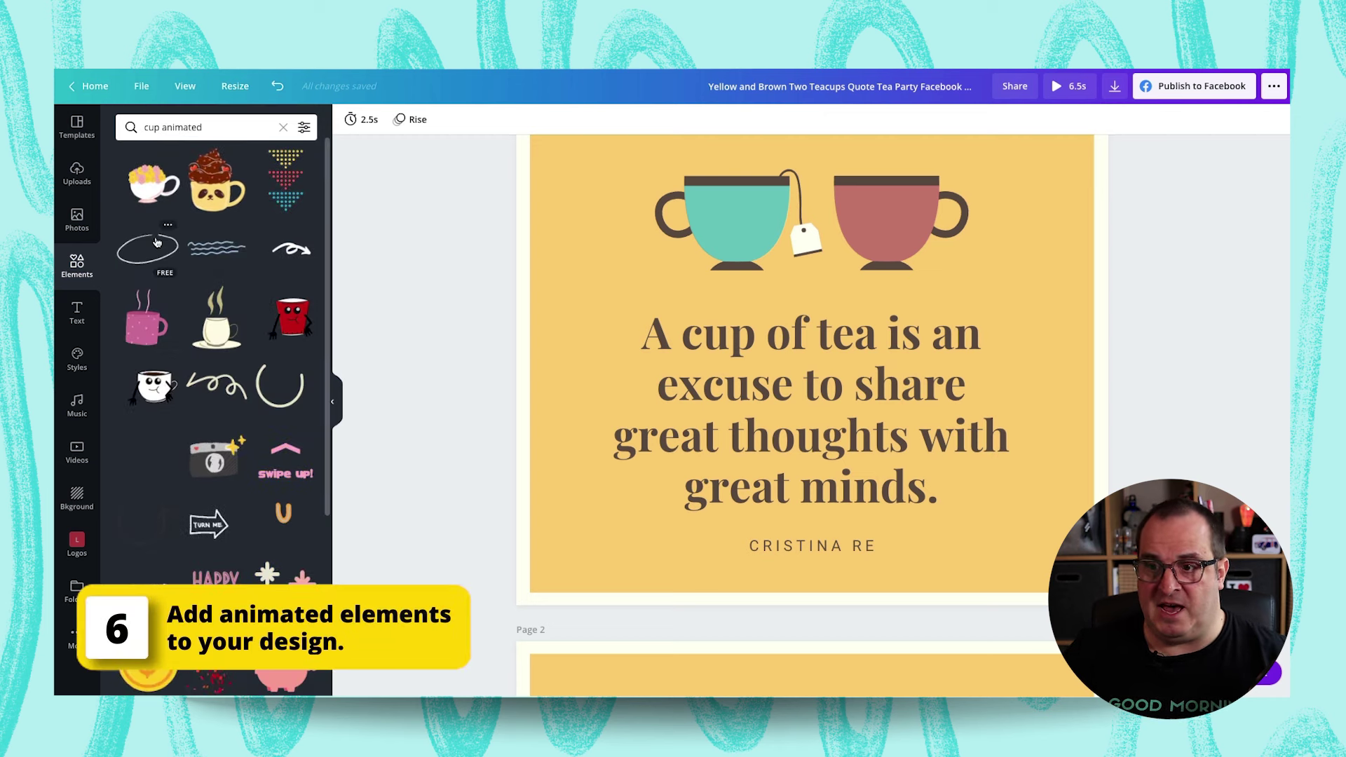
{"action": "scroll", "coordinate": [186, 371], "scroll_direction": "down", "scroll_amount": 3}
{"action": "scroll", "coordinate": [186, 350], "scroll_direction": "up", "scroll_amount": 3}
- Change the element search to just 'animated'
{"action": "left_click", "coordinate": [166, 127]}
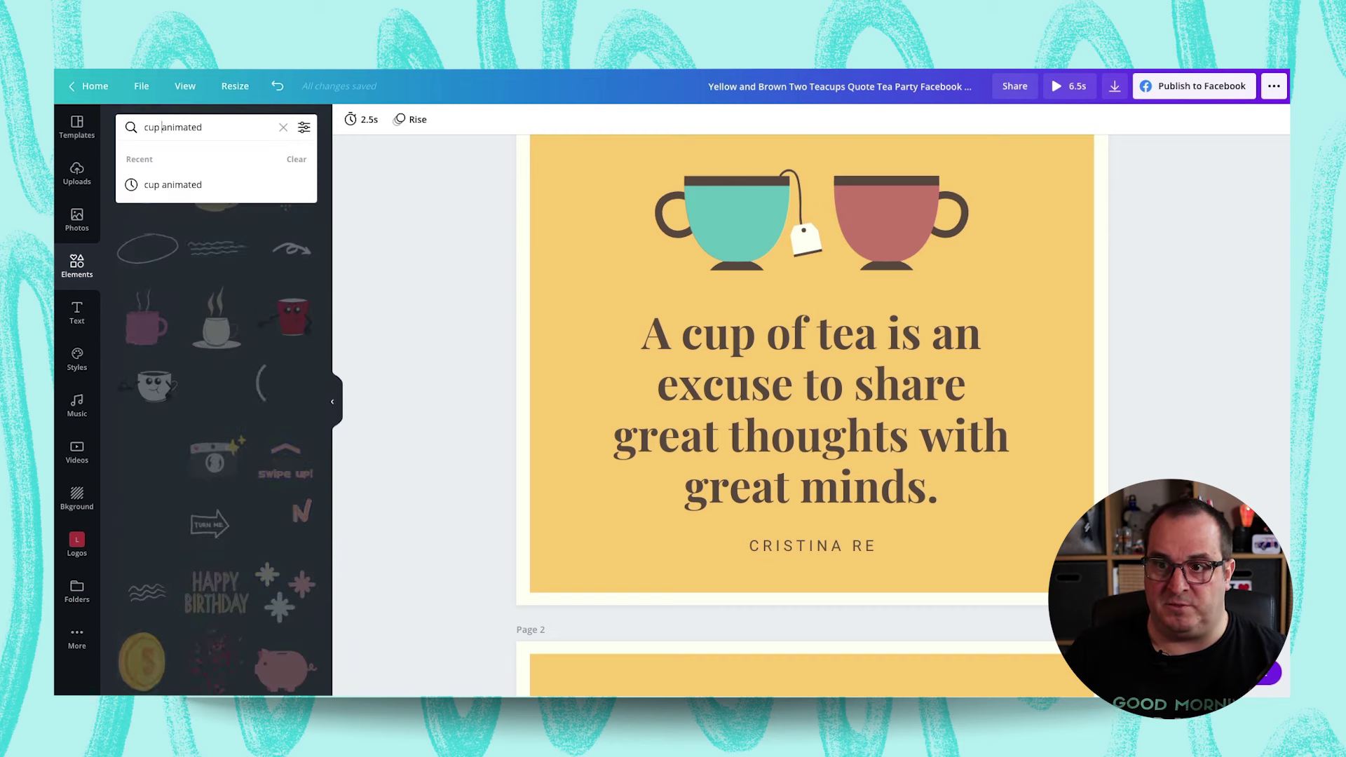
{"action": "key", "text": "BackSpace"}
{"action": "key", "text": "BackSpace"}
{"action": "key", "text": "BackSpace"}
{"action": "key", "text": "BackSpace"}
{"action": "key", "text": "Return"}
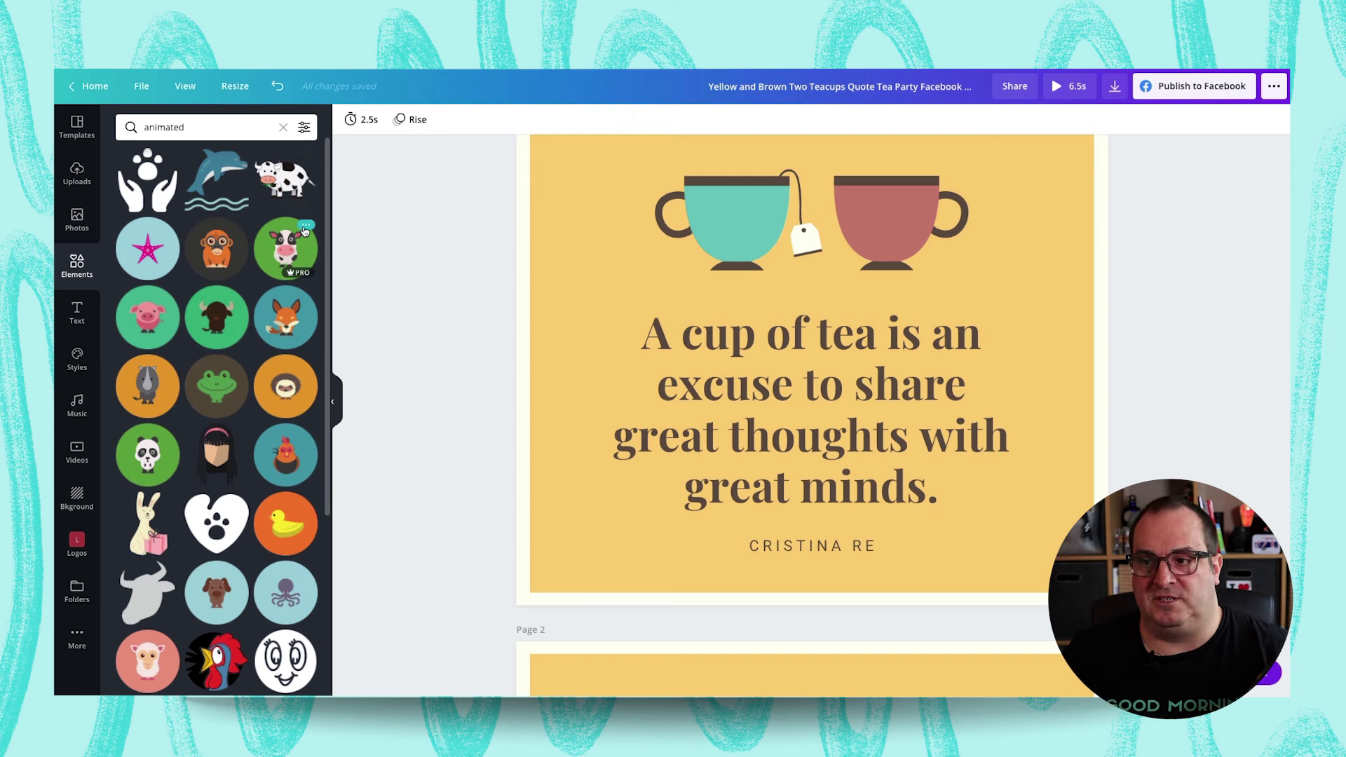
- Filter the results to Animated elements only and browse them
{"action": "left_click", "coordinate": [305, 128]}
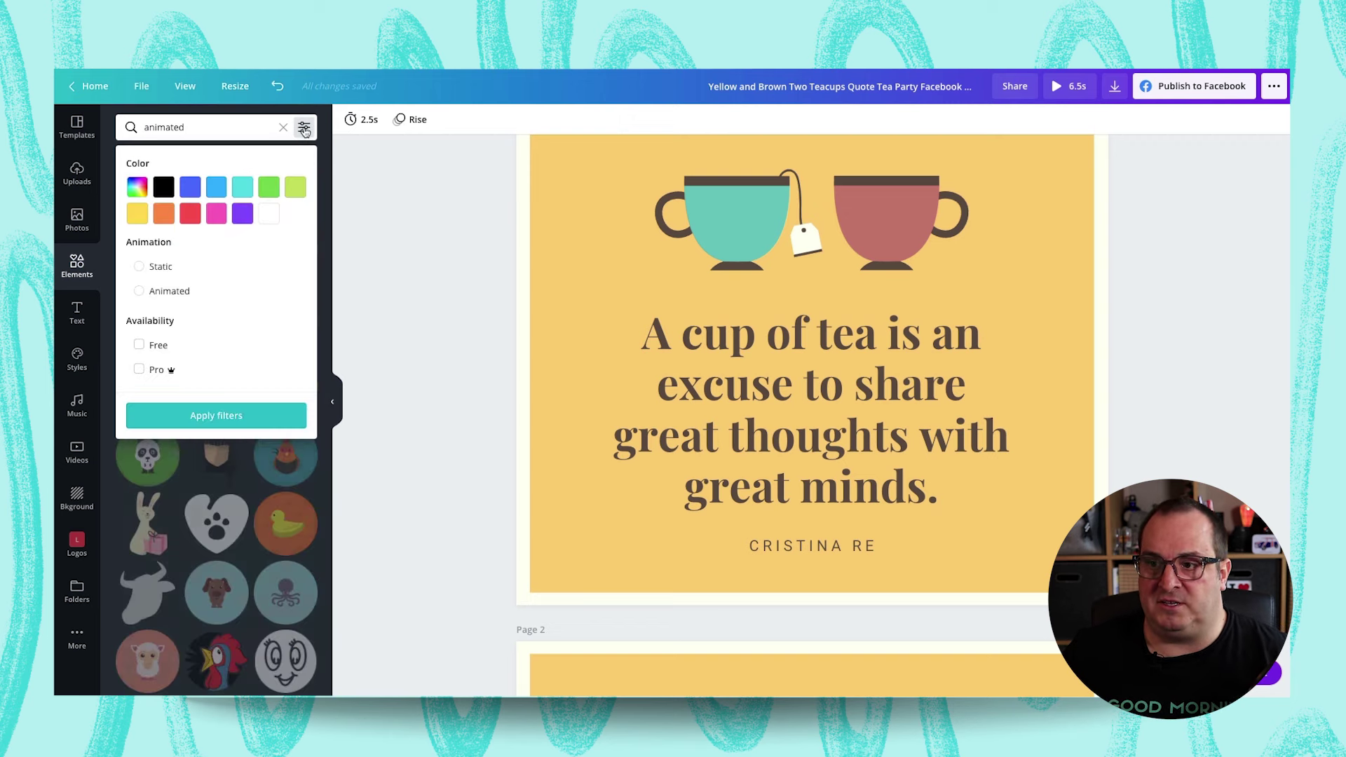
{"action": "left_click", "coordinate": [140, 291]}
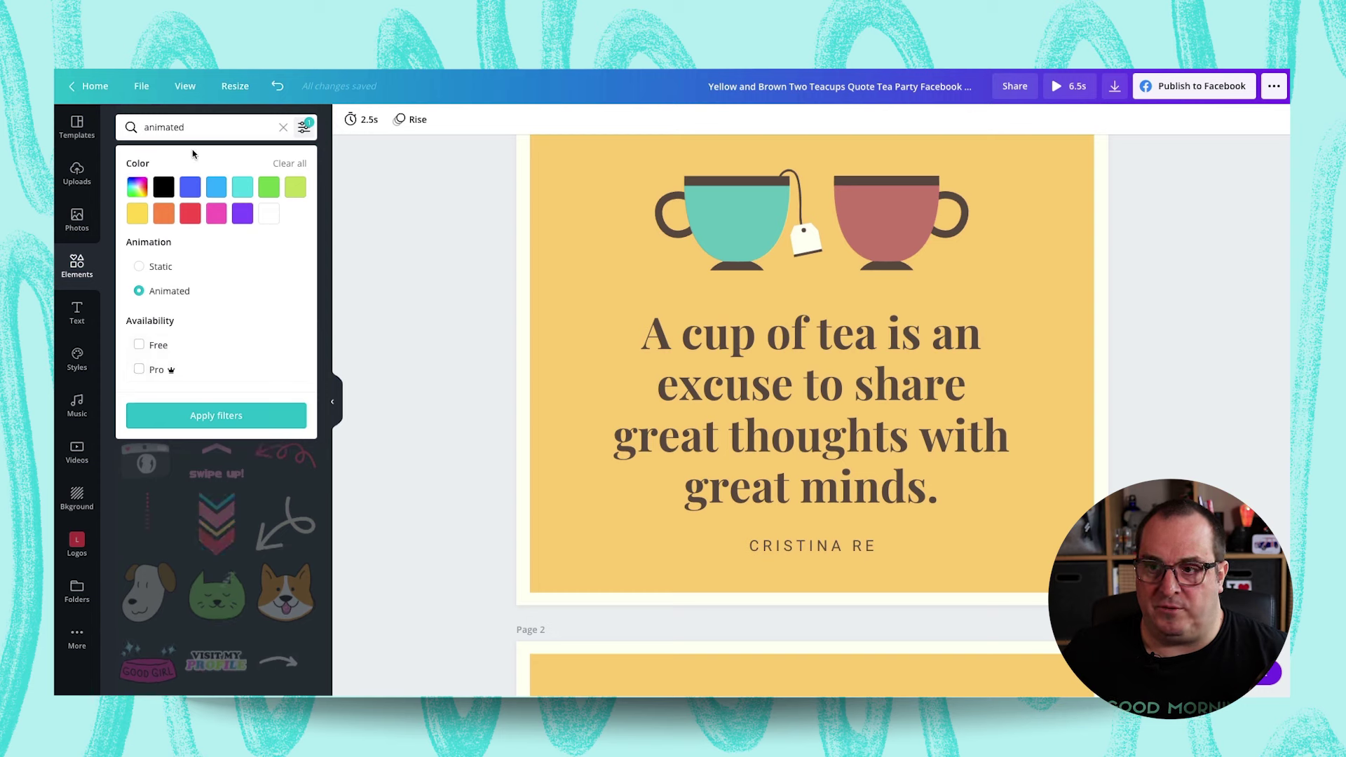
{"action": "left_click", "coordinate": [225, 415]}
{"action": "scroll", "coordinate": [262, 393], "scroll_direction": "down", "scroll_amount": 3}
{"action": "scroll", "coordinate": [262, 393], "scroll_direction": "down", "scroll_amount": 5}
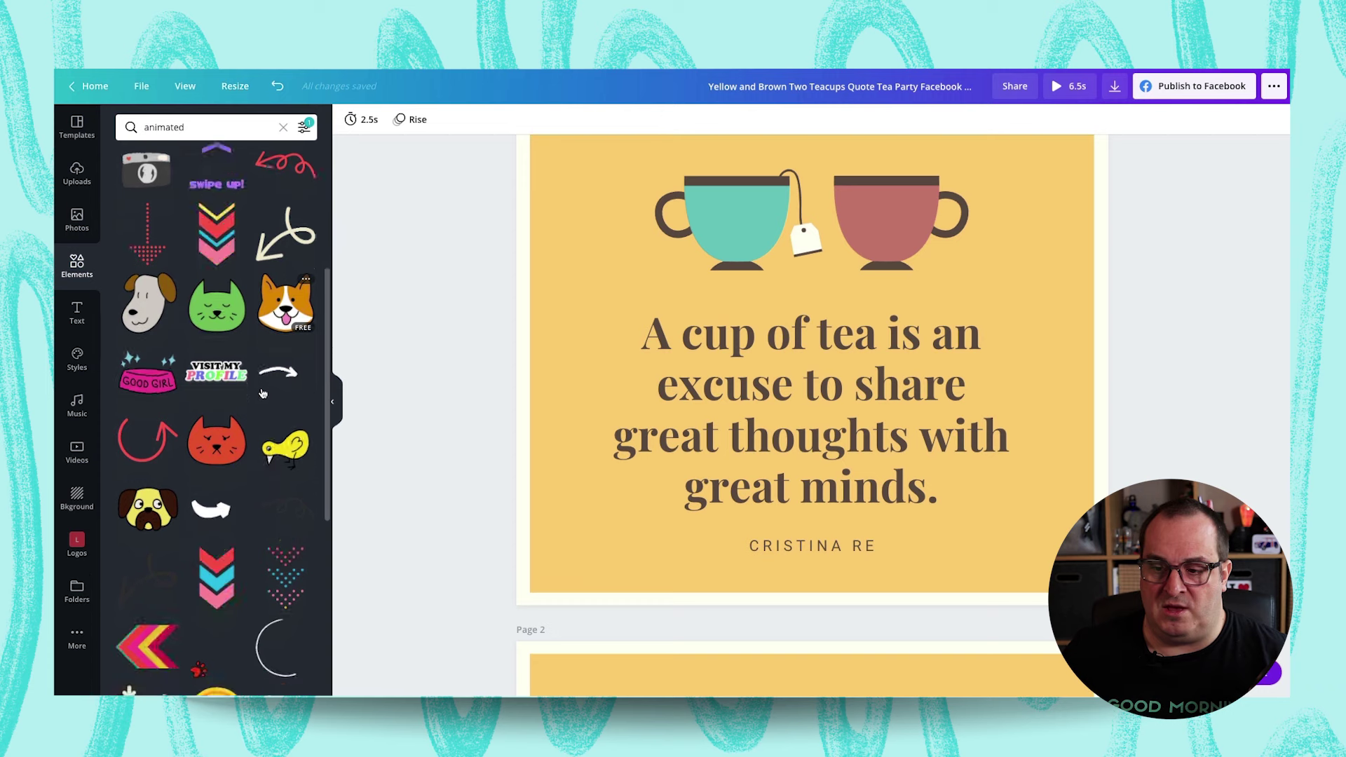
{"action": "scroll", "coordinate": [262, 393], "scroll_direction": "down", "scroll_amount": 7}
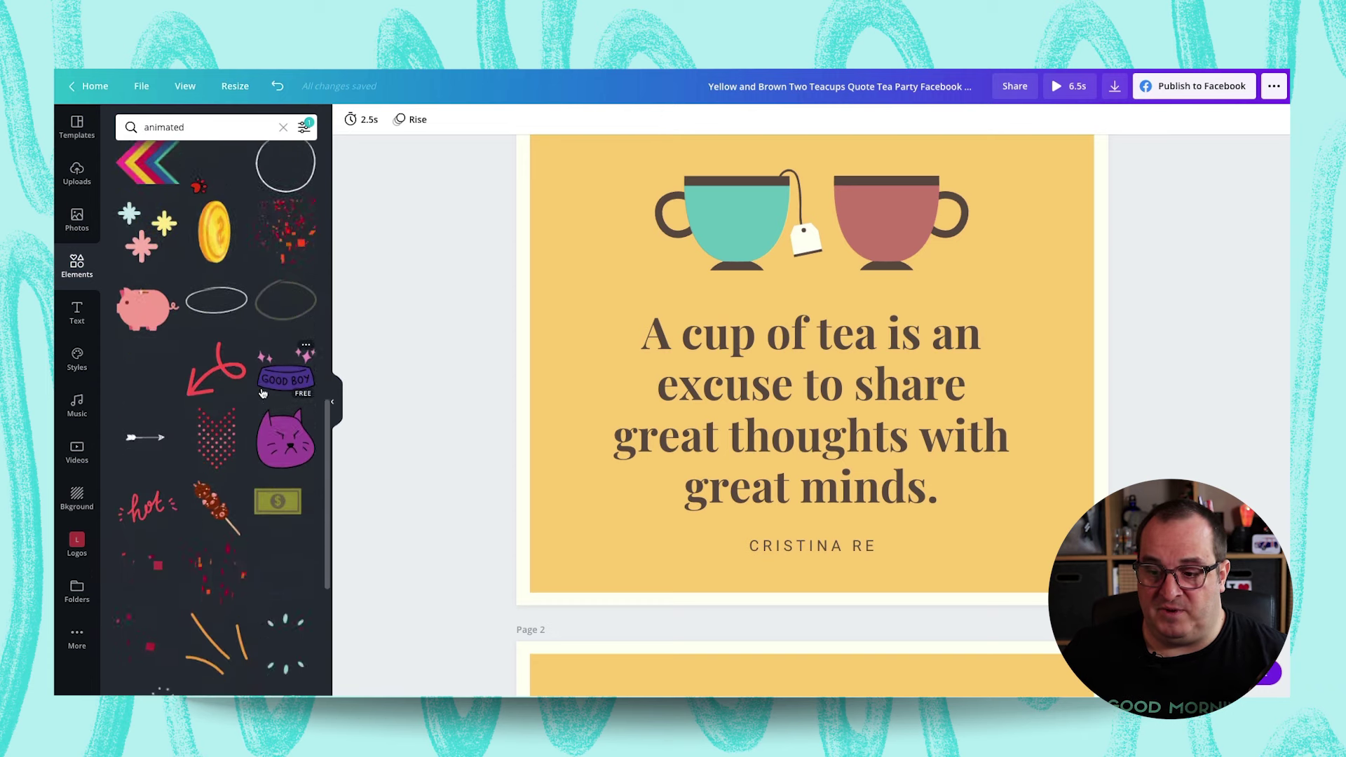
{"action": "scroll", "coordinate": [263, 394], "scroll_direction": "down", "scroll_amount": 2}
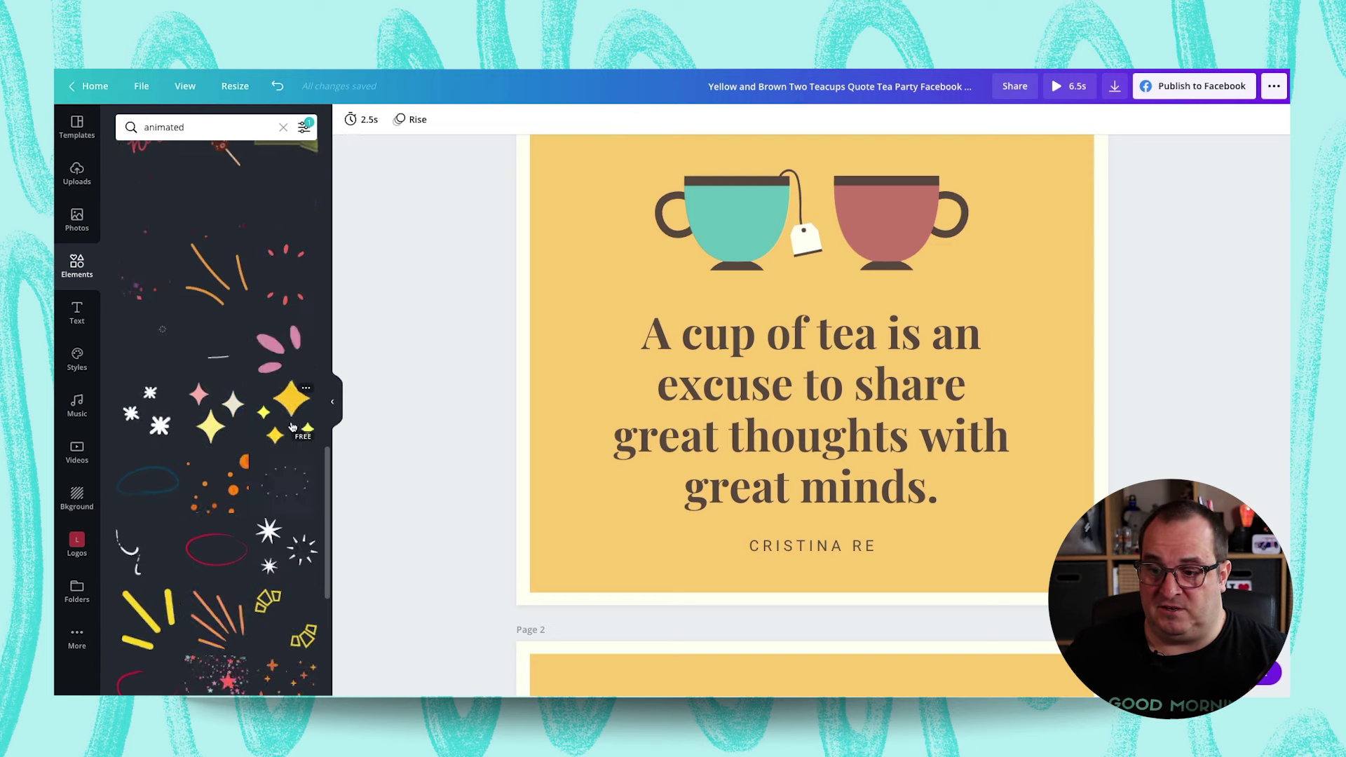
- Add the white sparkle sticker, resized and rotated into the page's top-left
{"action": "left_click", "coordinate": [154, 416]}
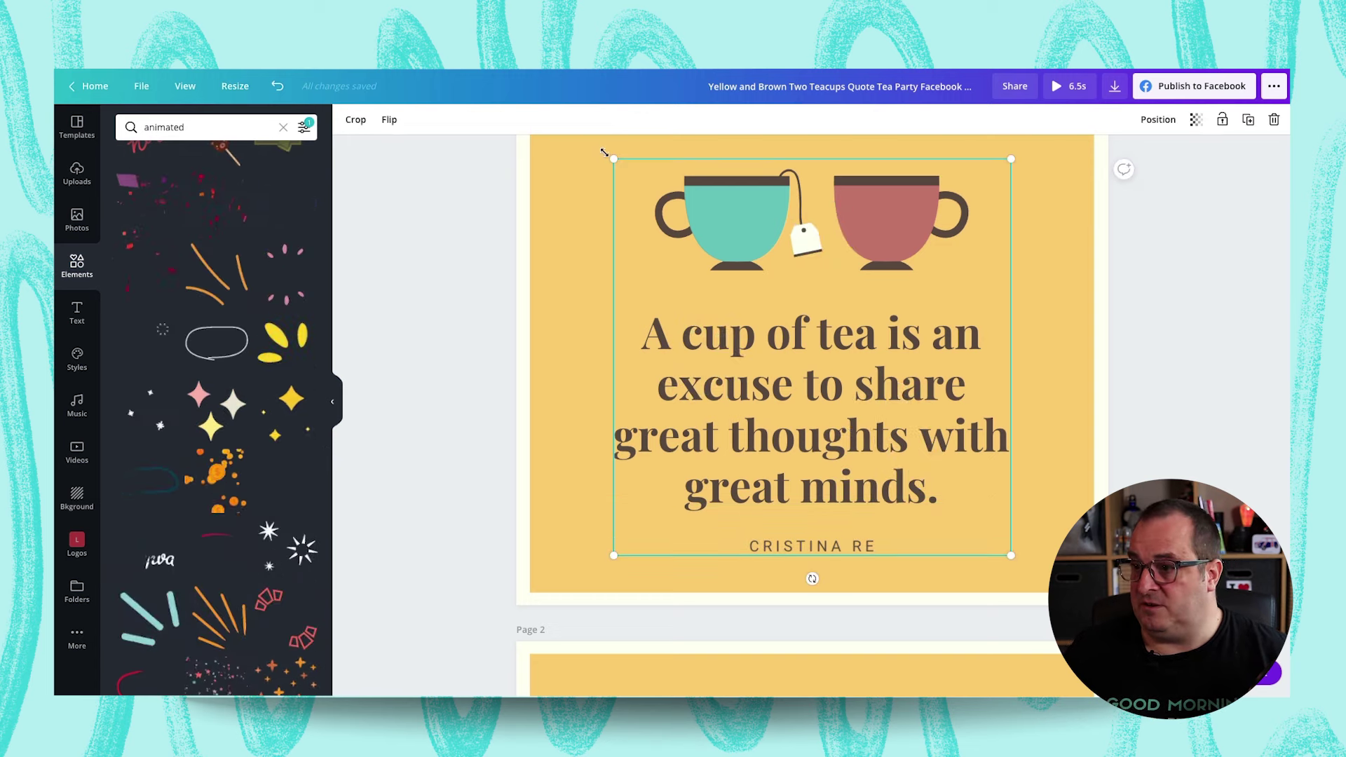
{"action": "left_click_drag", "start_coordinate": [613, 159], "coordinate": [825, 370]}
{"action": "left_click_drag", "start_coordinate": [918, 462], "coordinate": [623, 215]}
{"action": "left_click_drag", "start_coordinate": [623, 330], "coordinate": [596, 327]}
{"action": "scroll", "coordinate": [806, 350], "scroll_direction": "up", "scroll_amount": 2}
- Add a small steaming teacup sticker from 'cup animated' beside 'great minds.'
{"action": "left_click", "coordinate": [182, 127]}
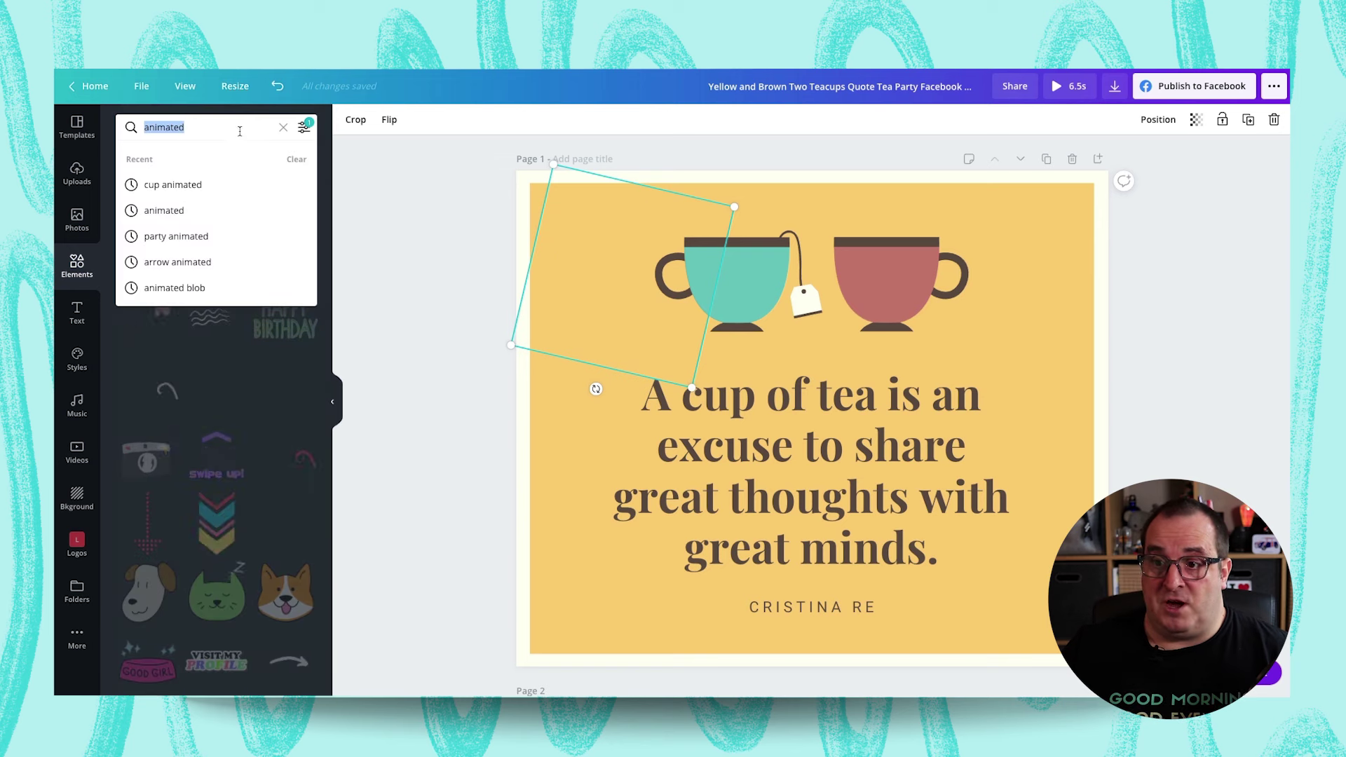
{"action": "left_click", "coordinate": [200, 181]}
{"action": "left_click", "coordinate": [217, 317]}
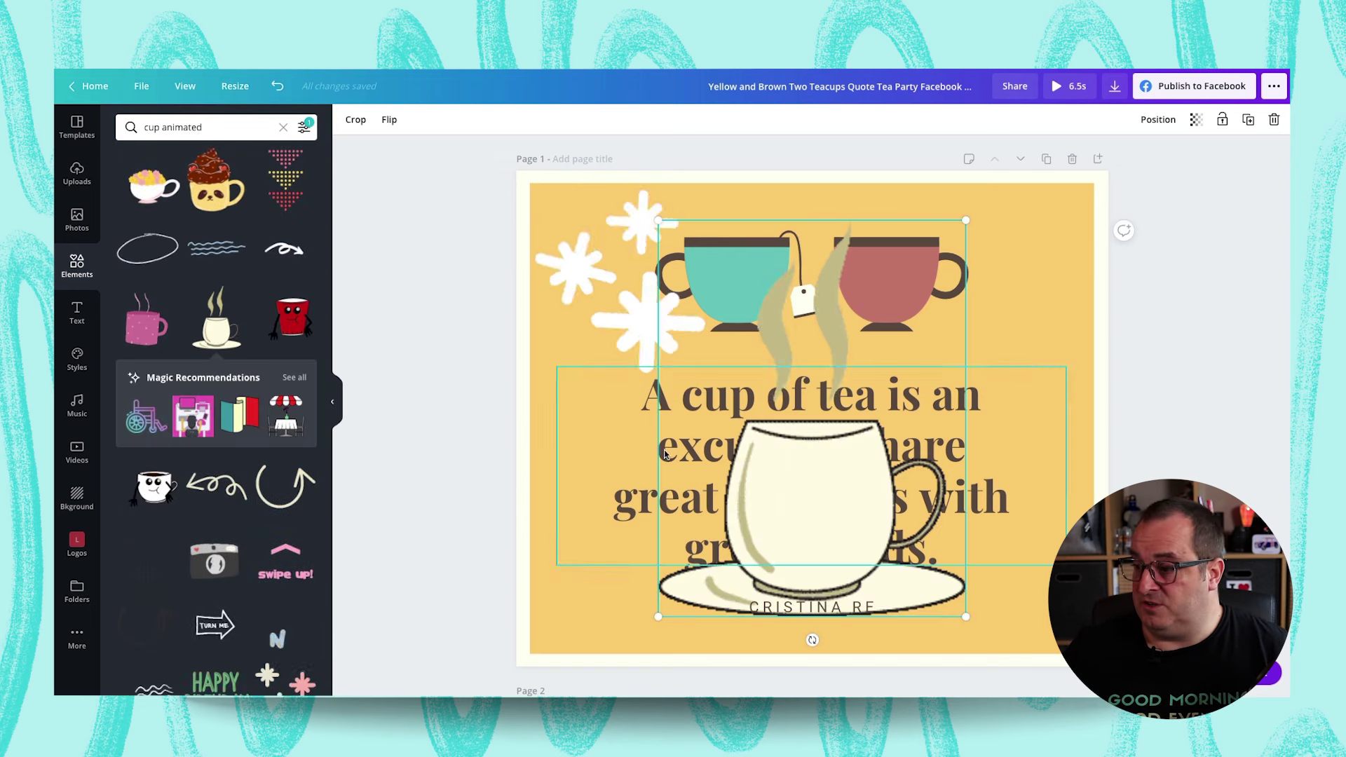
{"action": "left_click_drag", "start_coordinate": [658, 219], "coordinate": [915, 547]}
{"action": "left_click_drag", "start_coordinate": [923, 607], "coordinate": [950, 630]}
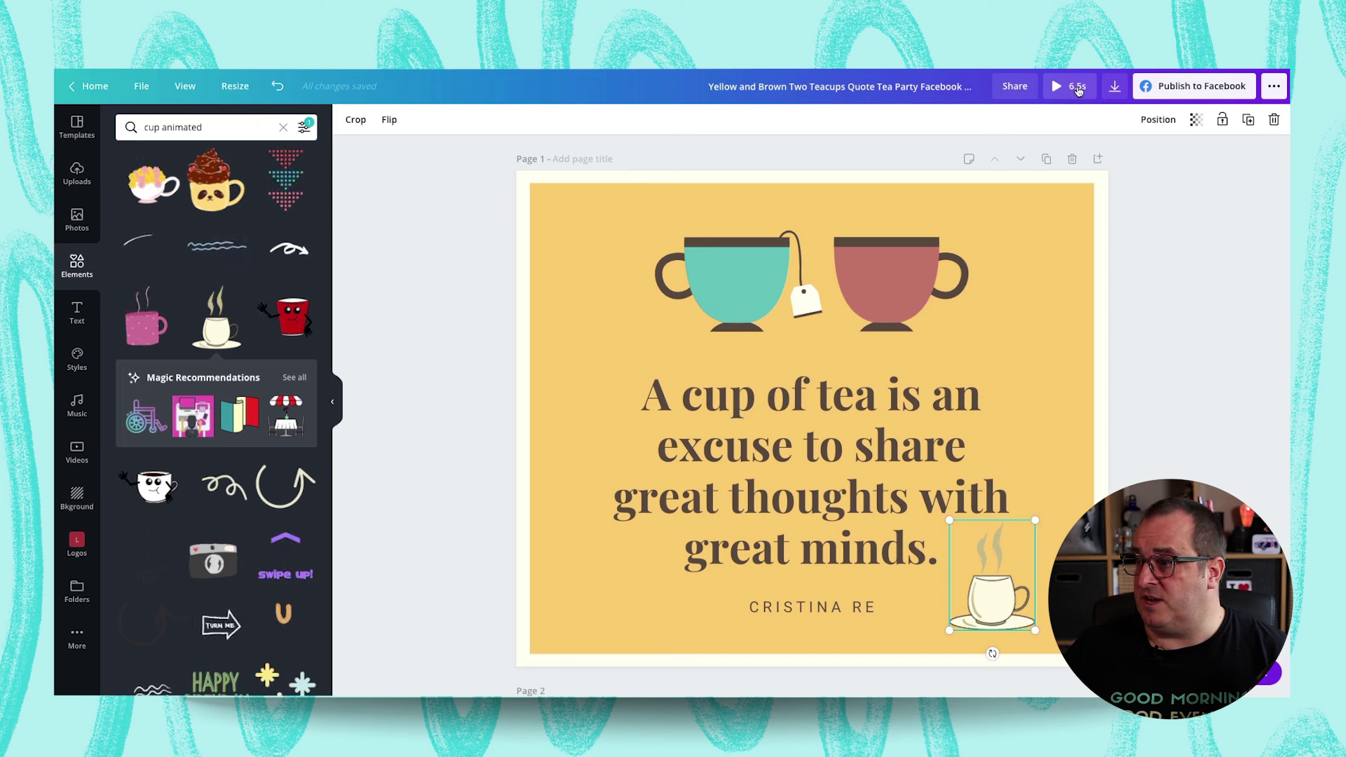
- Check the 4.5s page timing and preview the design with its animated stickers
{"action": "left_click", "coordinate": [360, 119]}
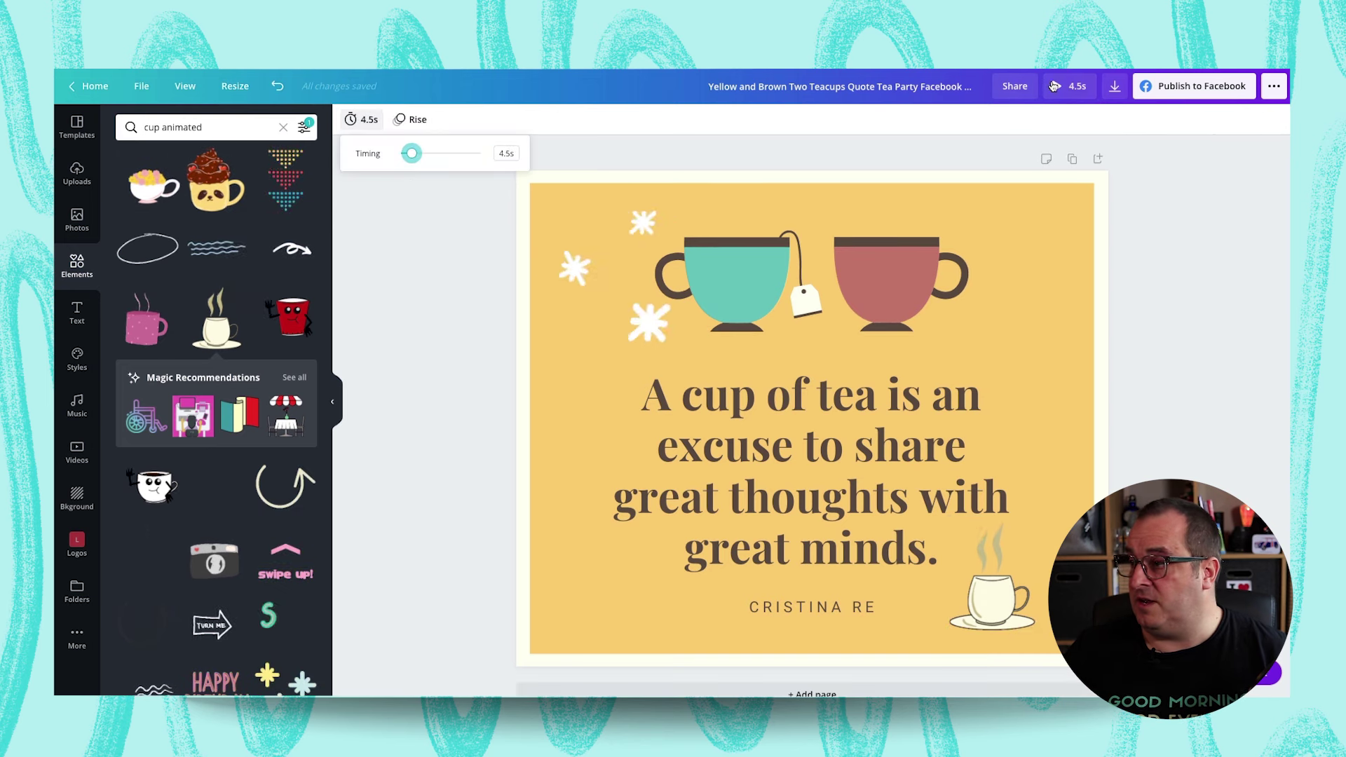
{"action": "left_click", "coordinate": [1054, 86]}
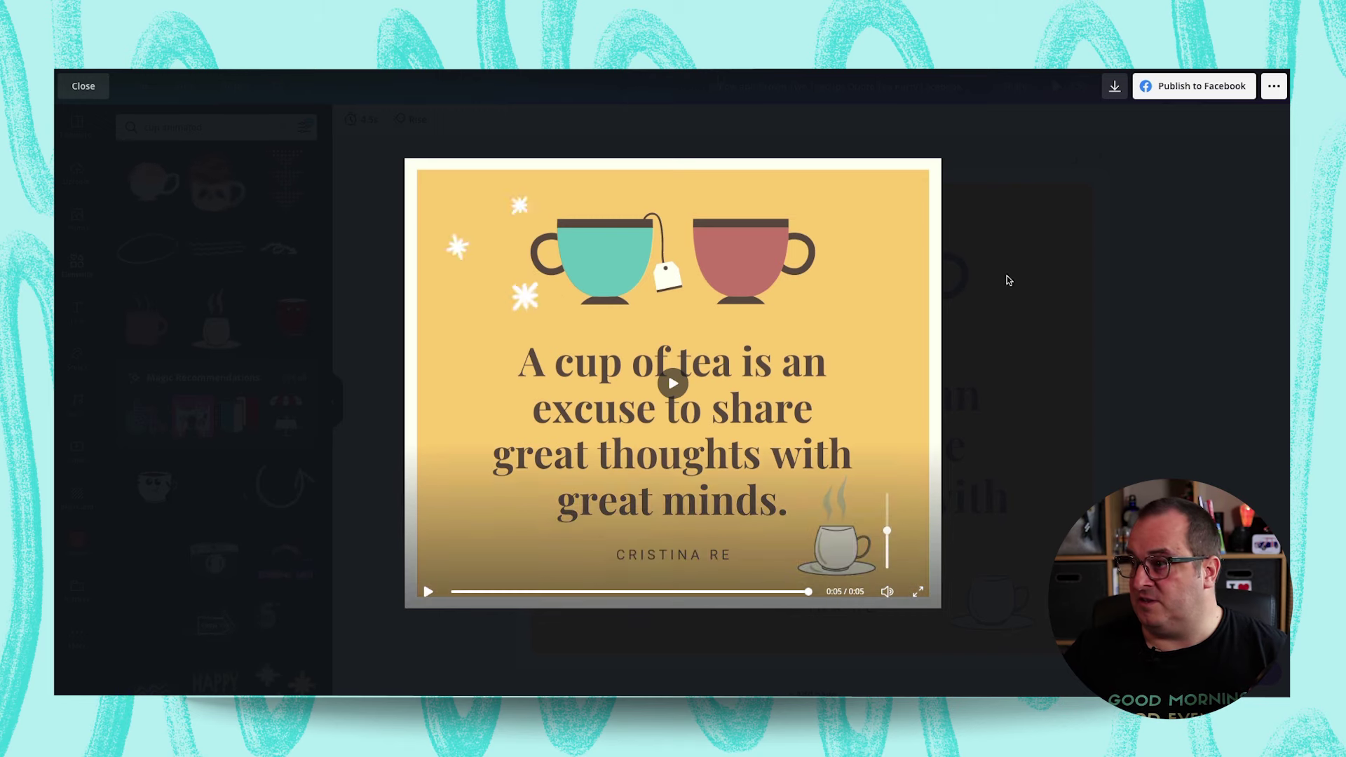
{"action": "left_click", "coordinate": [82, 86]}
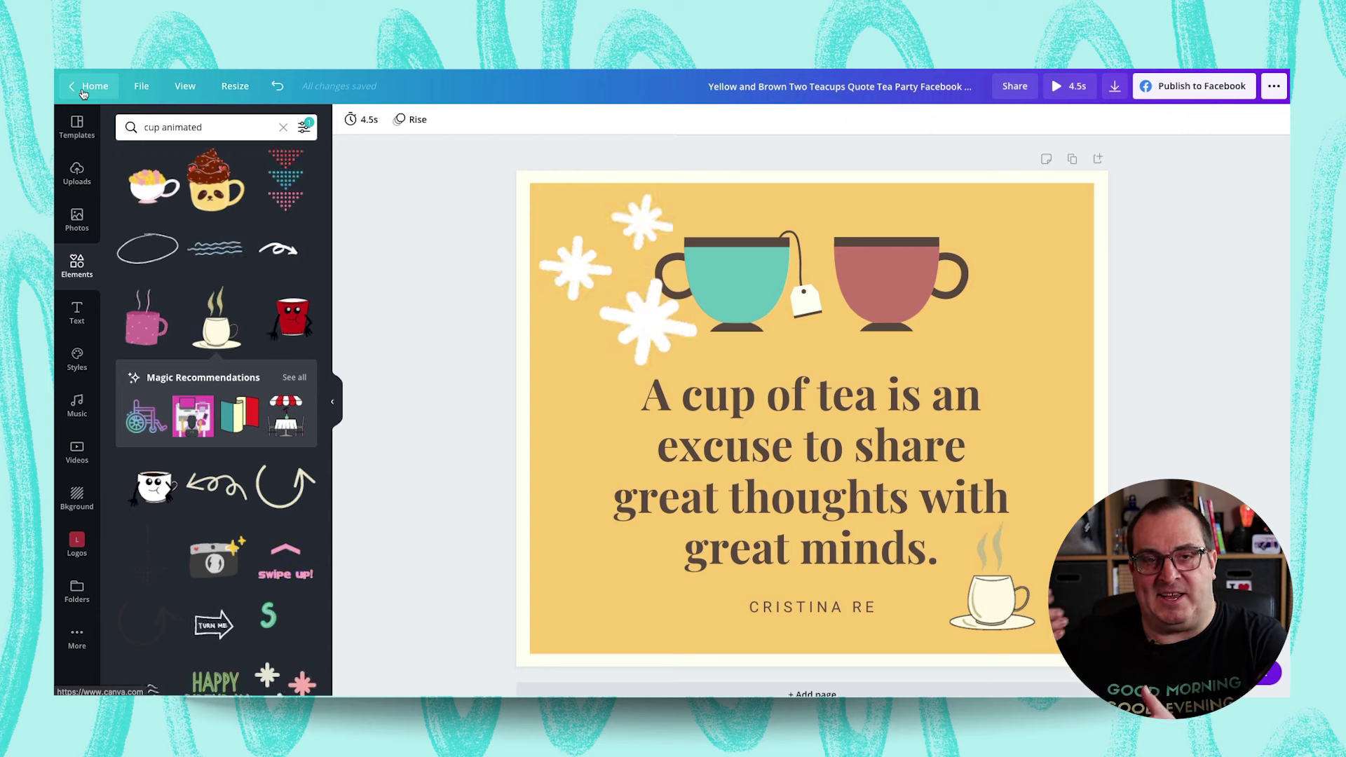
{"action": "left_click", "coordinate": [364, 120]}
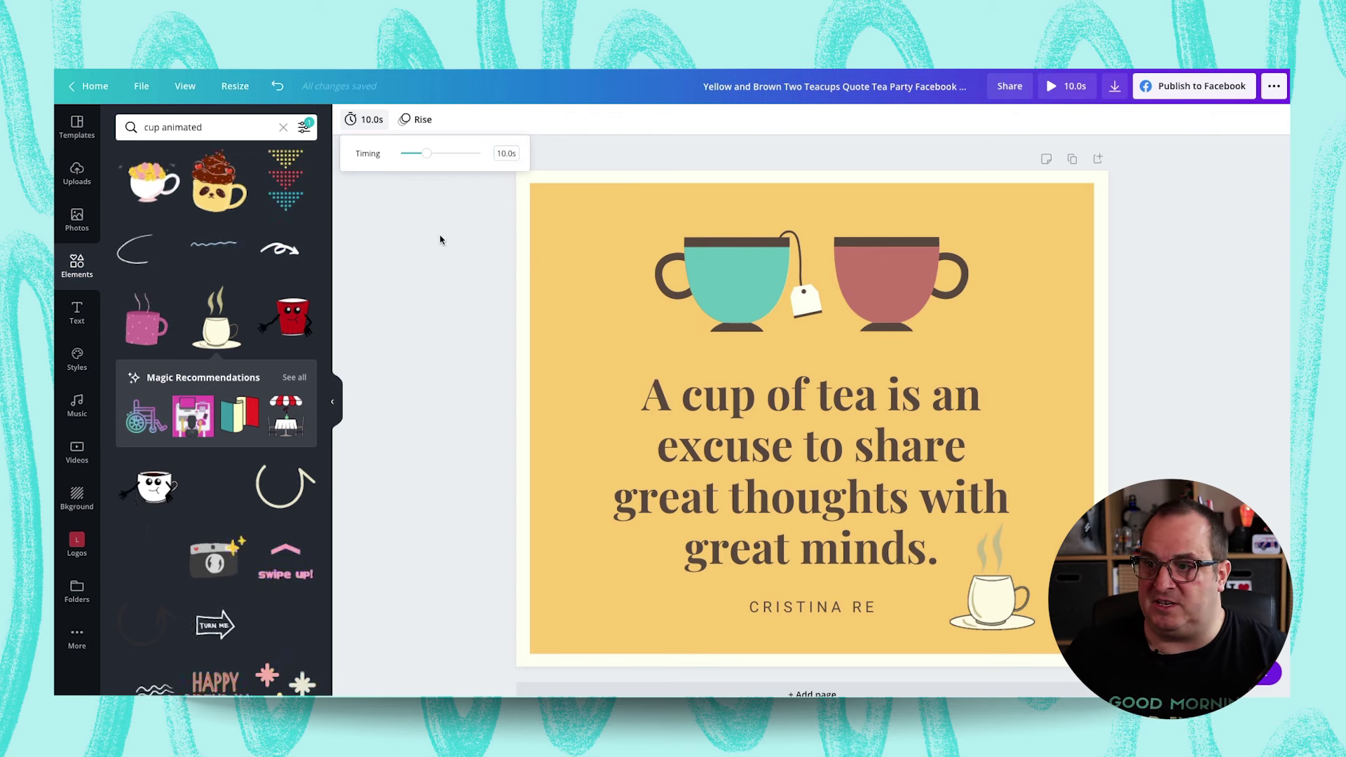
- Close the timing setting with the quote page lengthened to 10.0s
{"action": "left_click", "coordinate": [440, 274]}
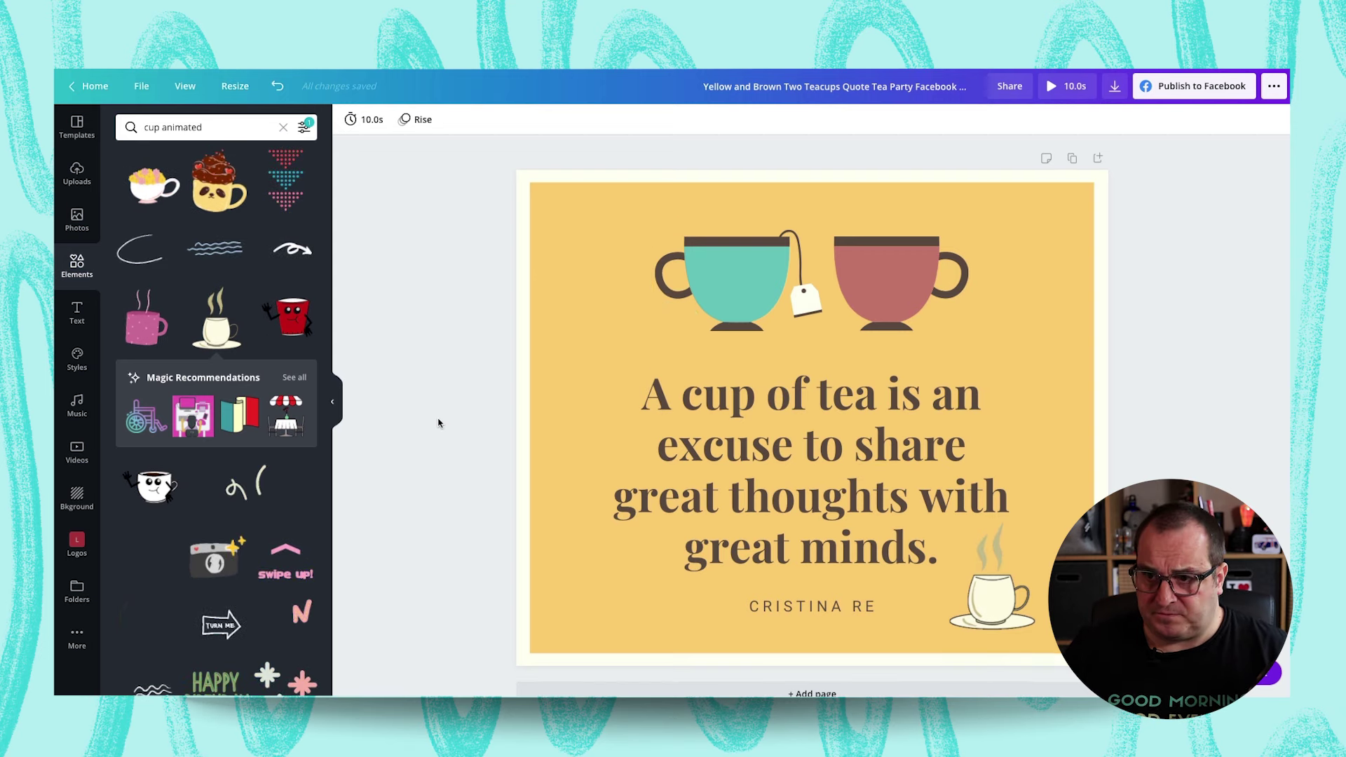
- Open the cup sticker's info and browse more stickers by Canva Originals
{"action": "scroll", "coordinate": [439, 421], "scroll_direction": "down", "scroll_amount": 1}
{"action": "scroll", "coordinate": [208, 427], "scroll_direction": "down", "scroll_amount": 6}
{"action": "scroll", "coordinate": [207, 427], "scroll_direction": "down", "scroll_amount": 5}
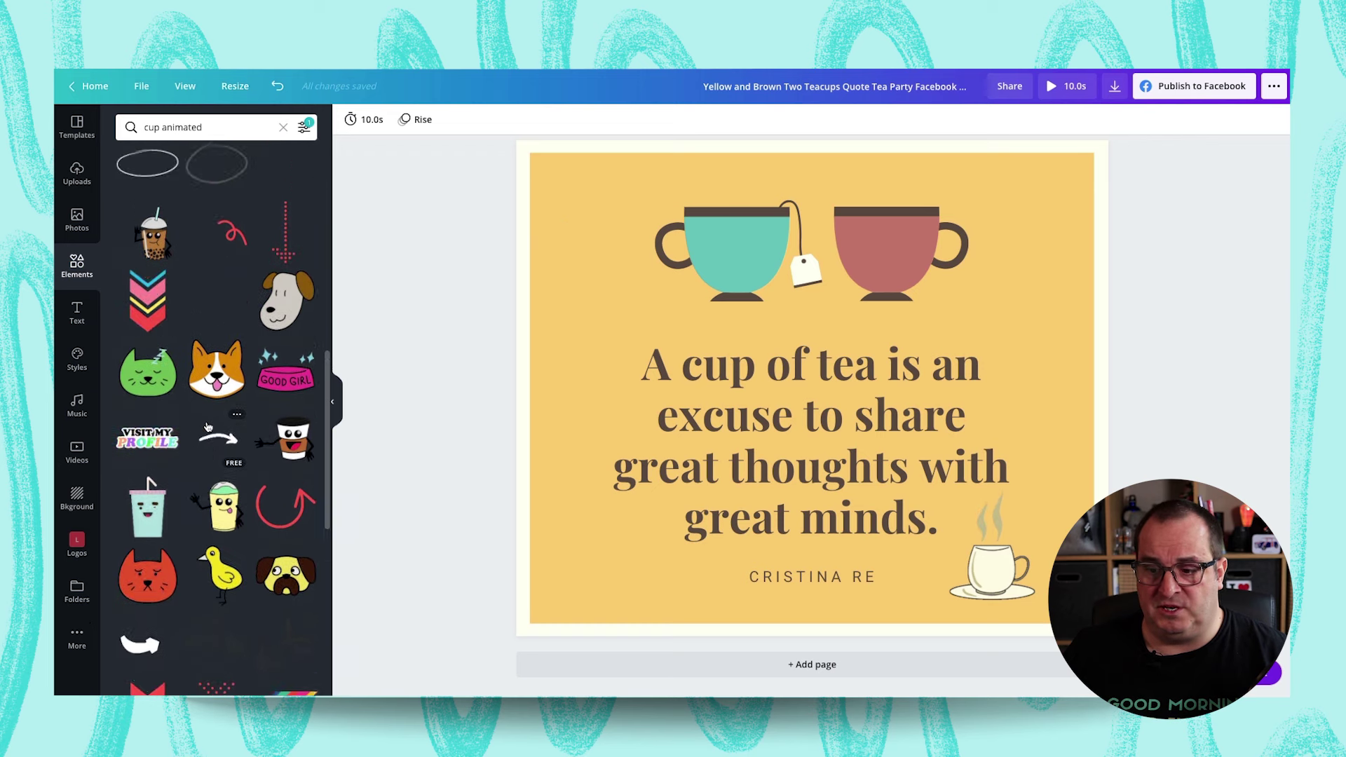
{"action": "scroll", "coordinate": [218, 448], "scroll_direction": "down", "scroll_amount": 1}
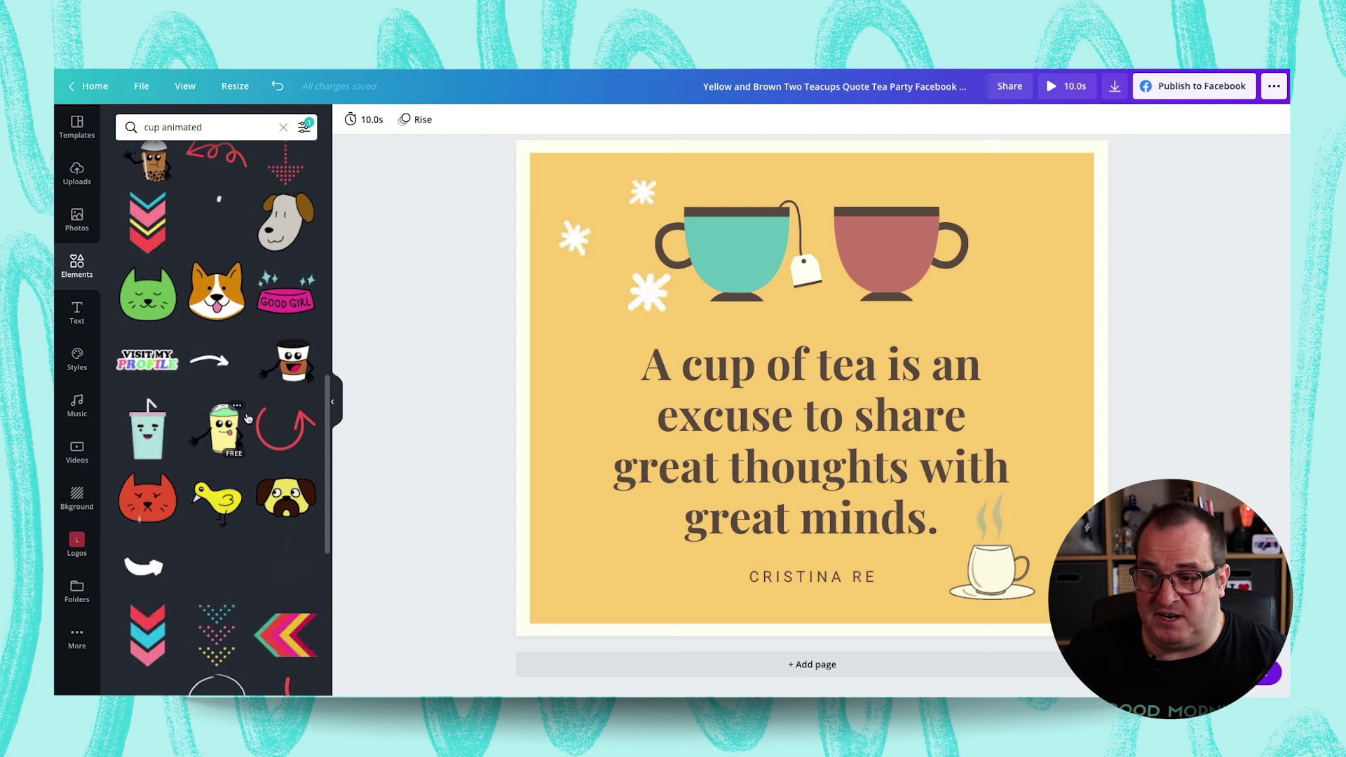
{"action": "left_click", "coordinate": [238, 410]}
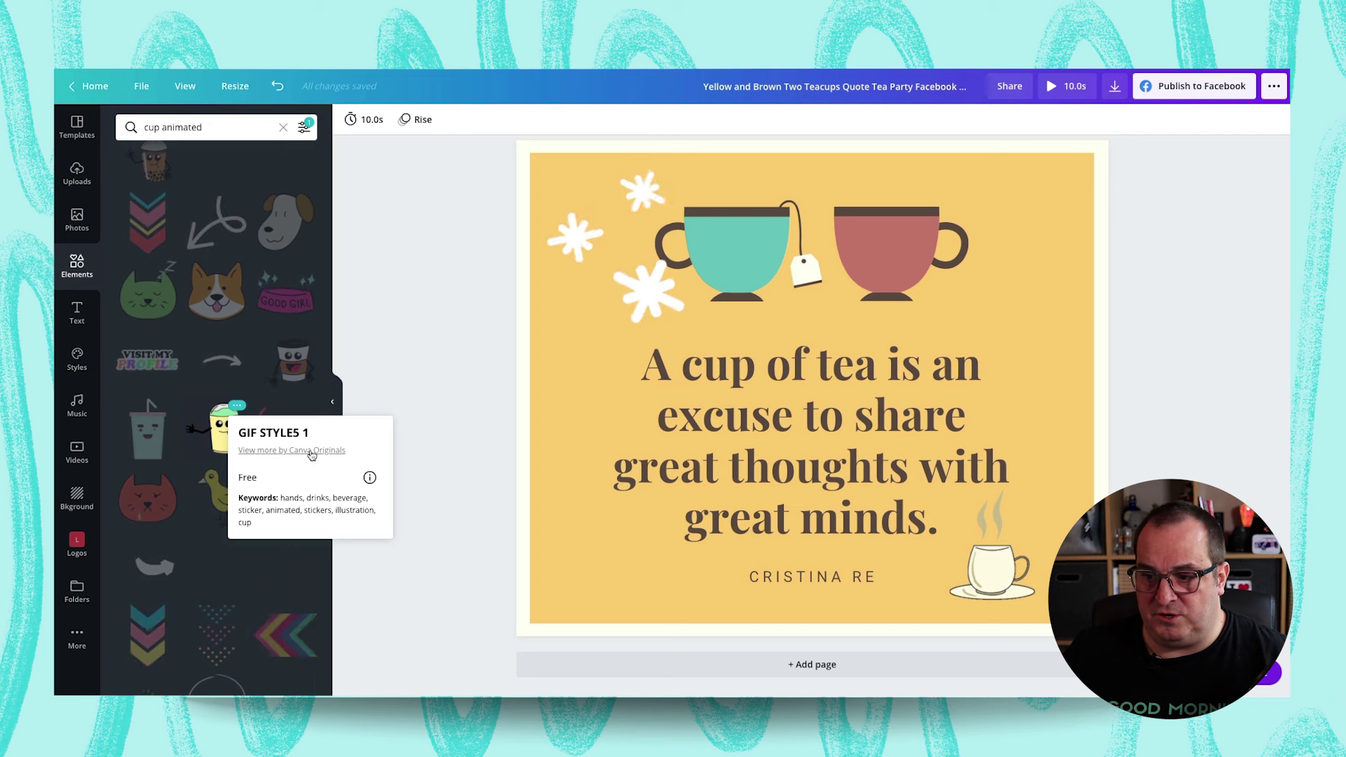
{"action": "left_click", "coordinate": [285, 450]}
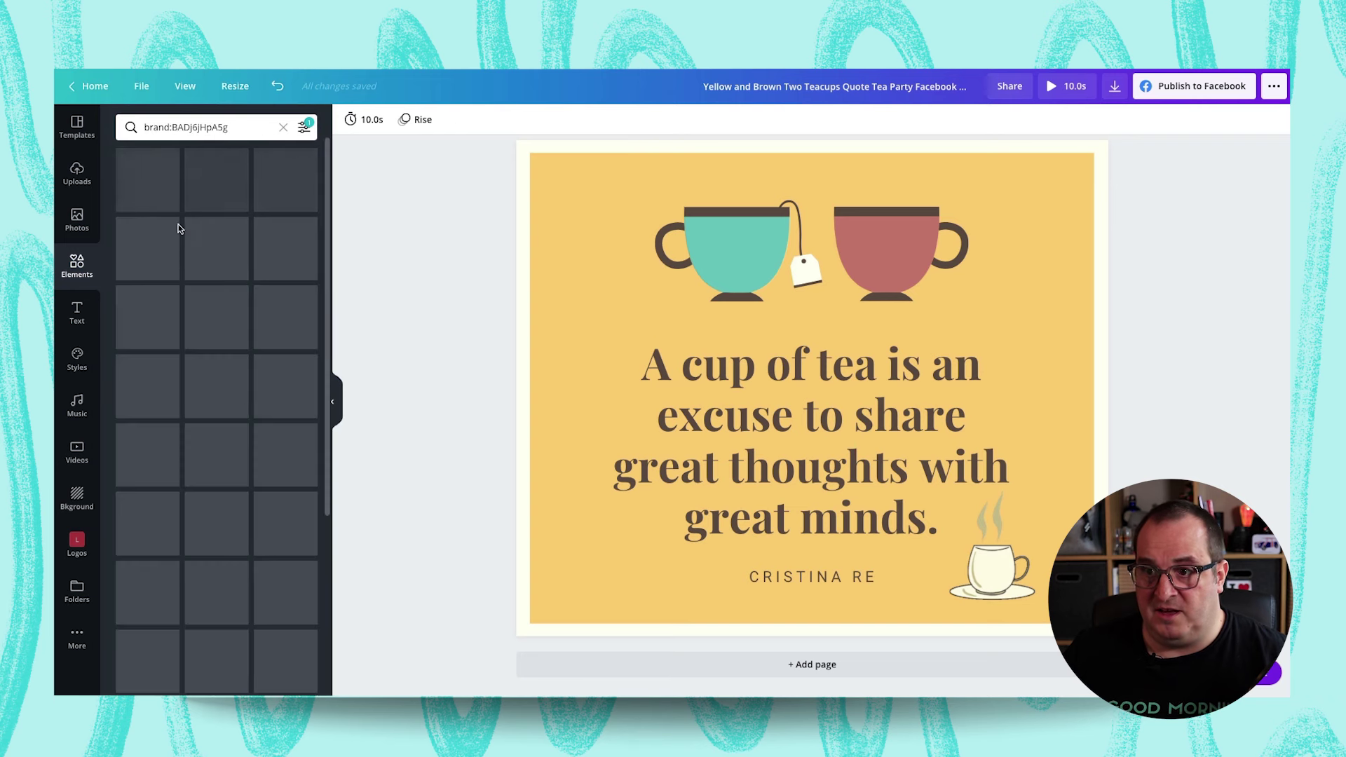
- Search the elements for 'cup', add the coffee-cups sticker, then delete it from the card
{"action": "scroll", "coordinate": [210, 295], "scroll_direction": "down", "scroll_amount": 5}
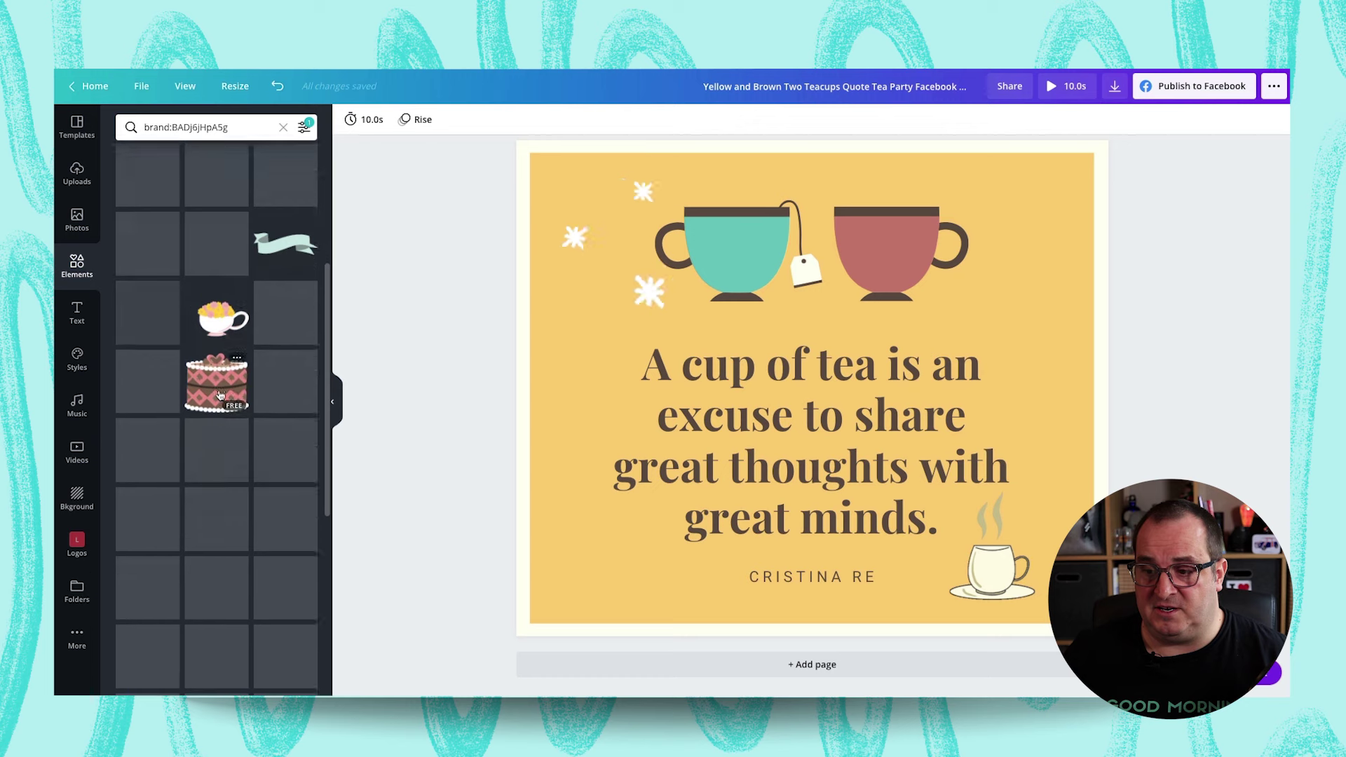
{"action": "scroll", "coordinate": [217, 246], "scroll_direction": "up", "scroll_amount": 4}
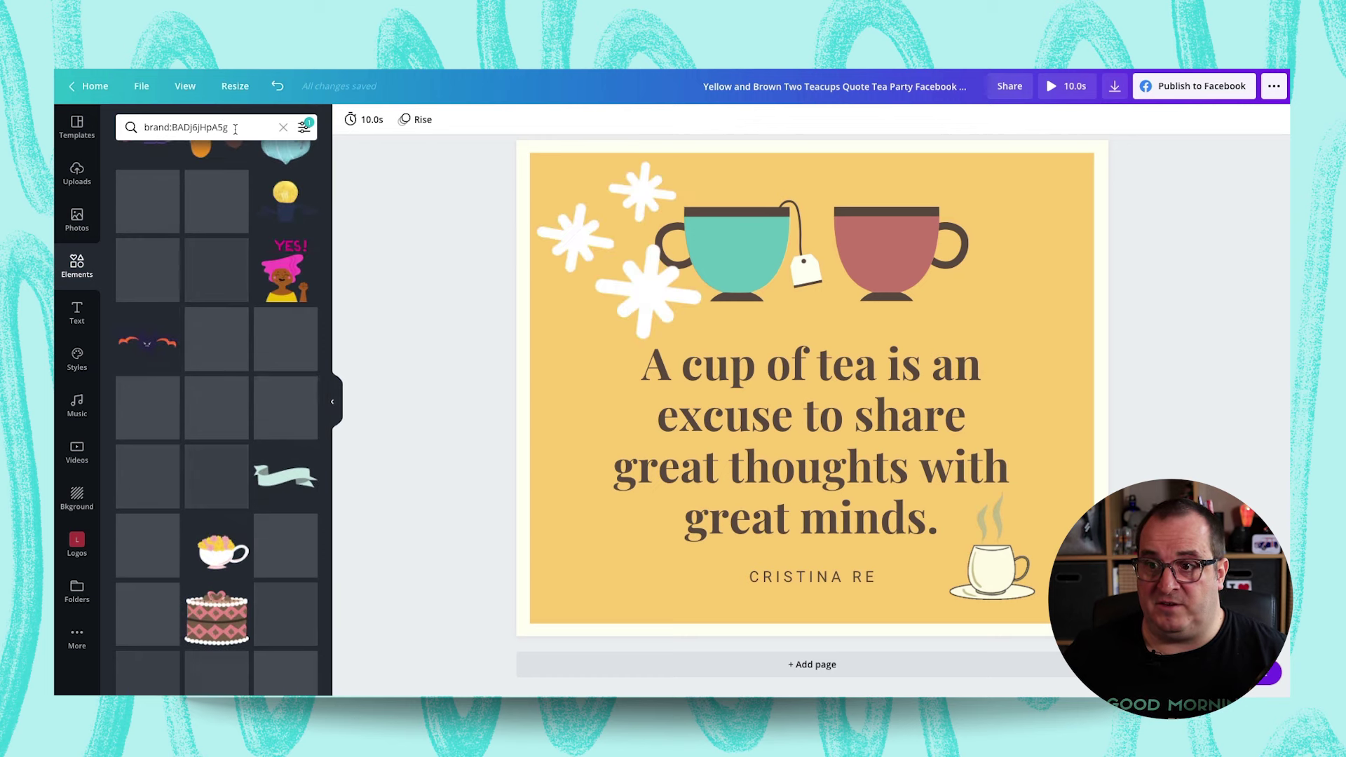
{"action": "left_click", "coordinate": [276, 133]}
{"action": "type", "text": "cup"}
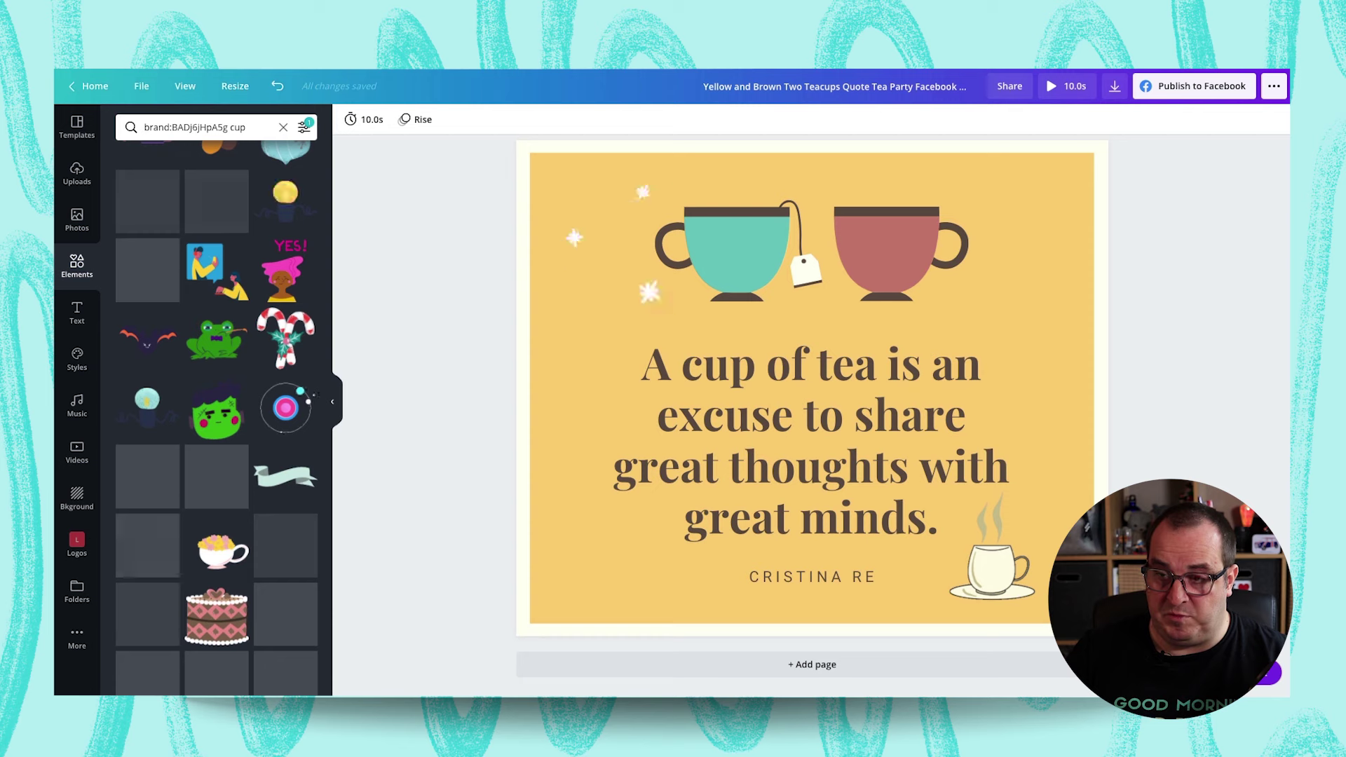
{"action": "key", "text": "Return"}
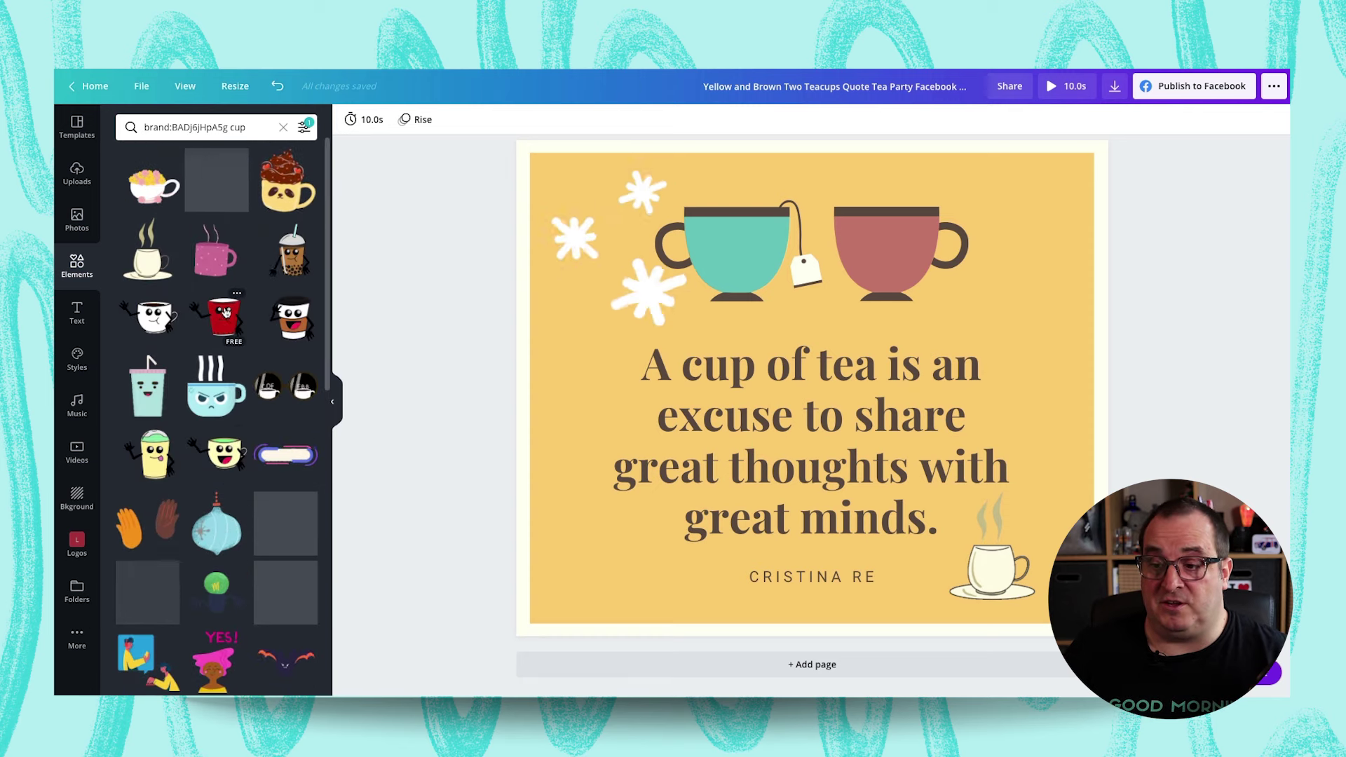
{"action": "left_click", "coordinate": [279, 396]}
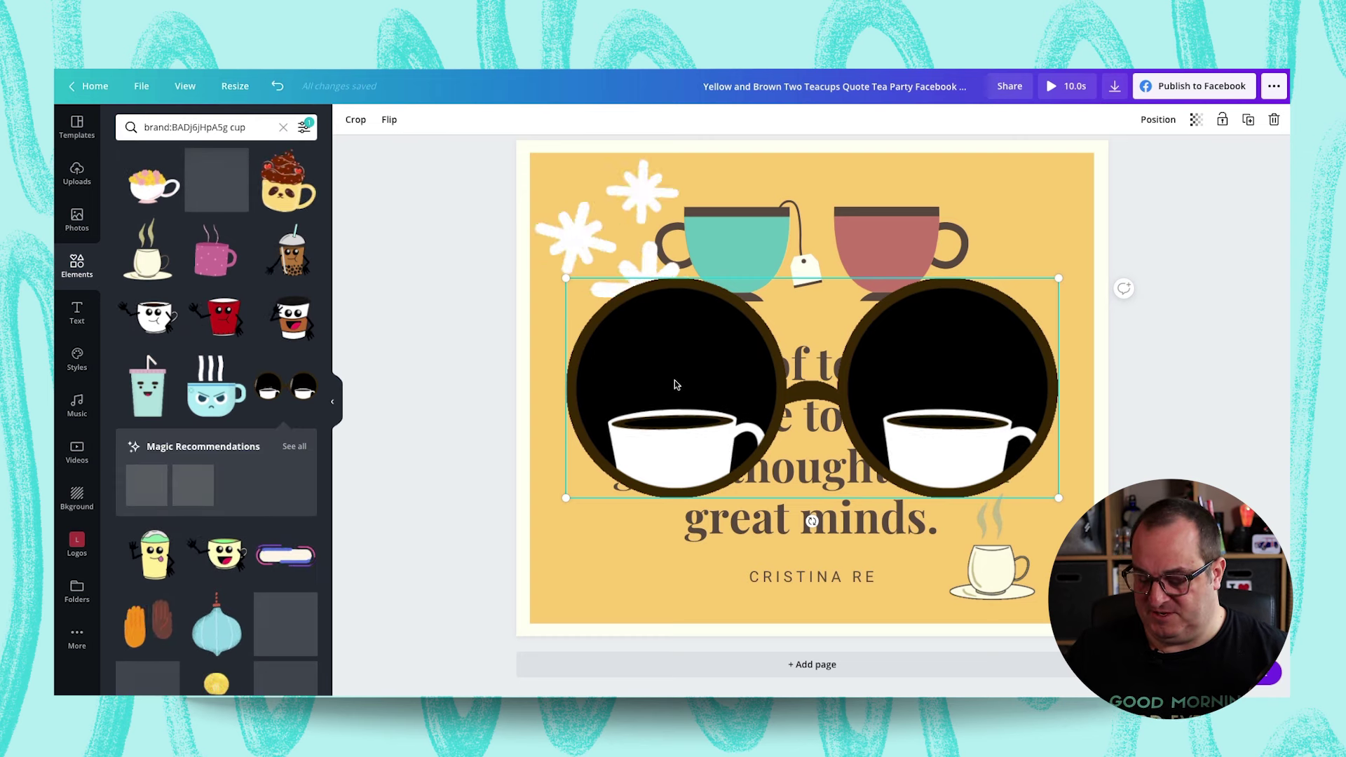
{"action": "key", "text": "Delete"}
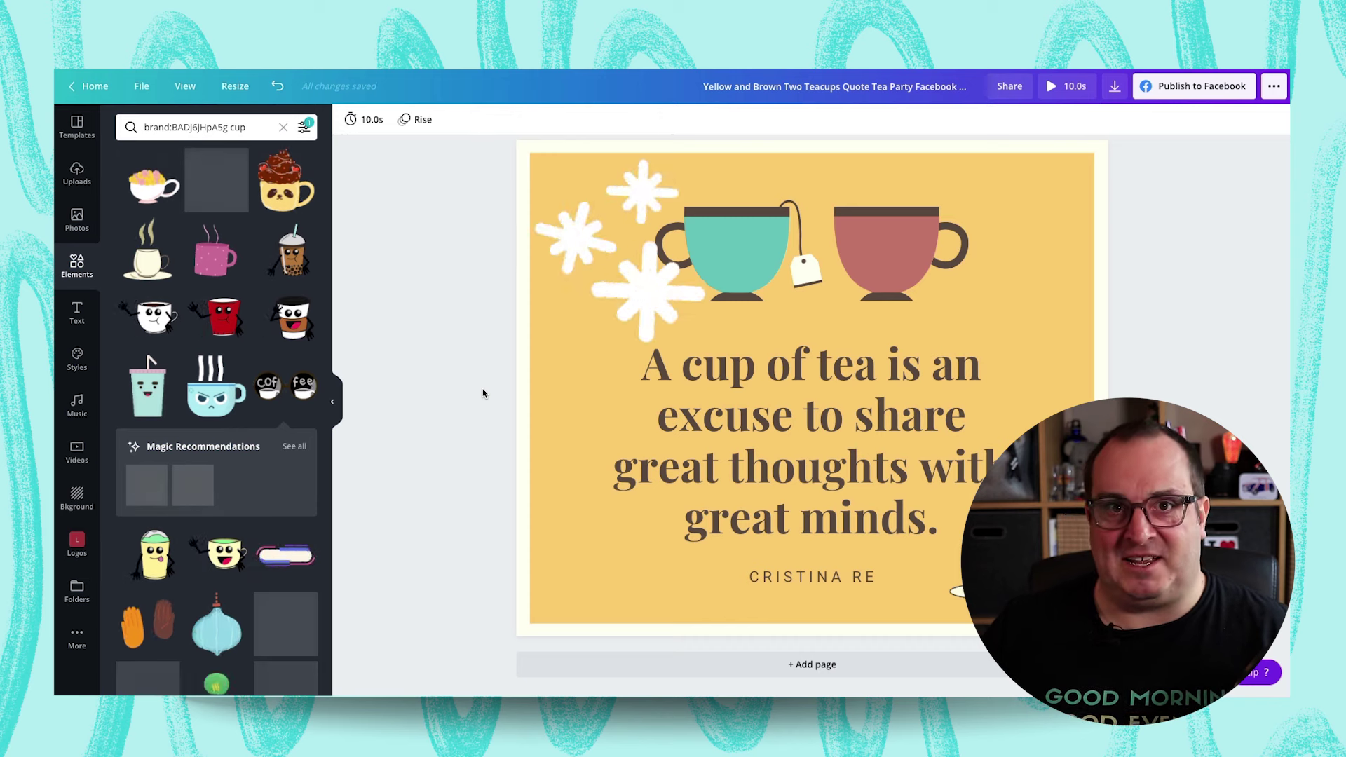
- Switch the side panel to the stock Videos library
{"action": "scroll", "coordinate": [483, 388], "scroll_direction": "up", "scroll_amount": 1}
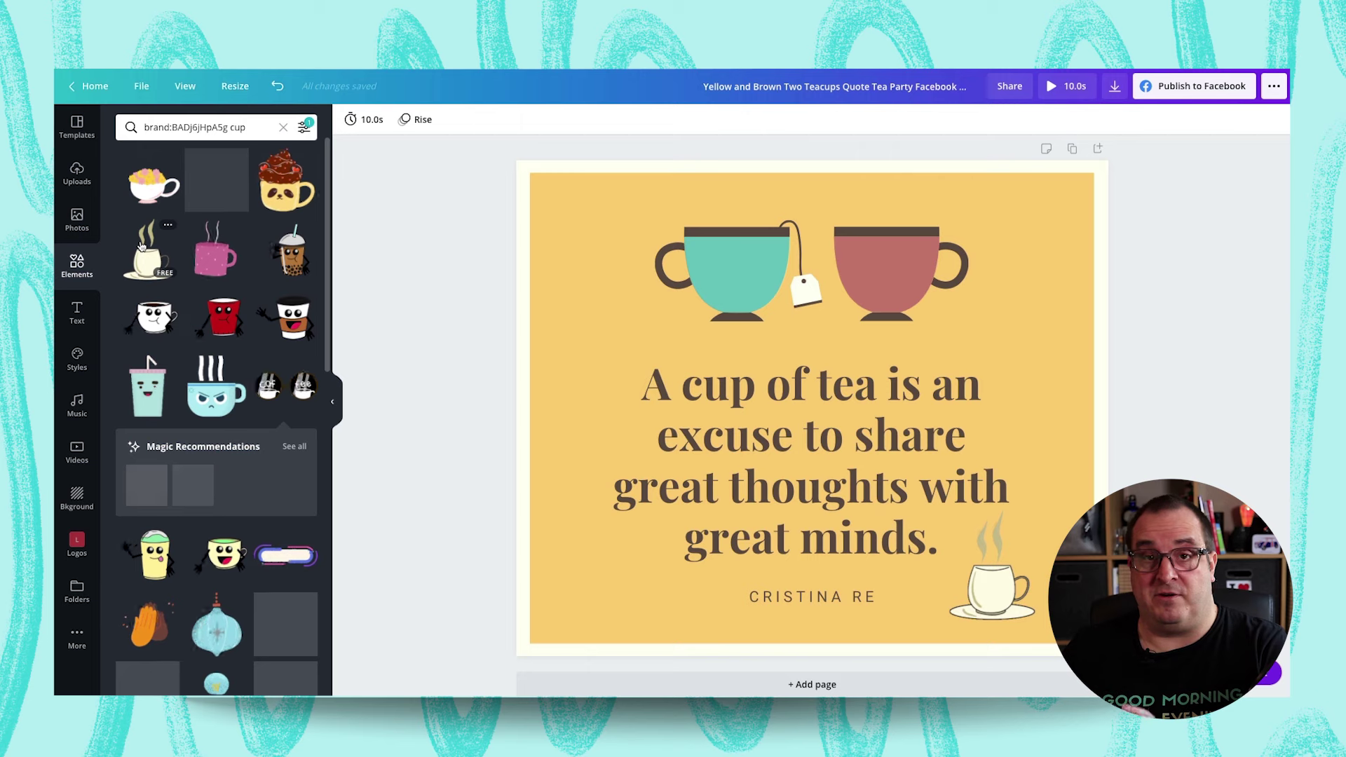
{"action": "left_click", "coordinate": [602, 243]}
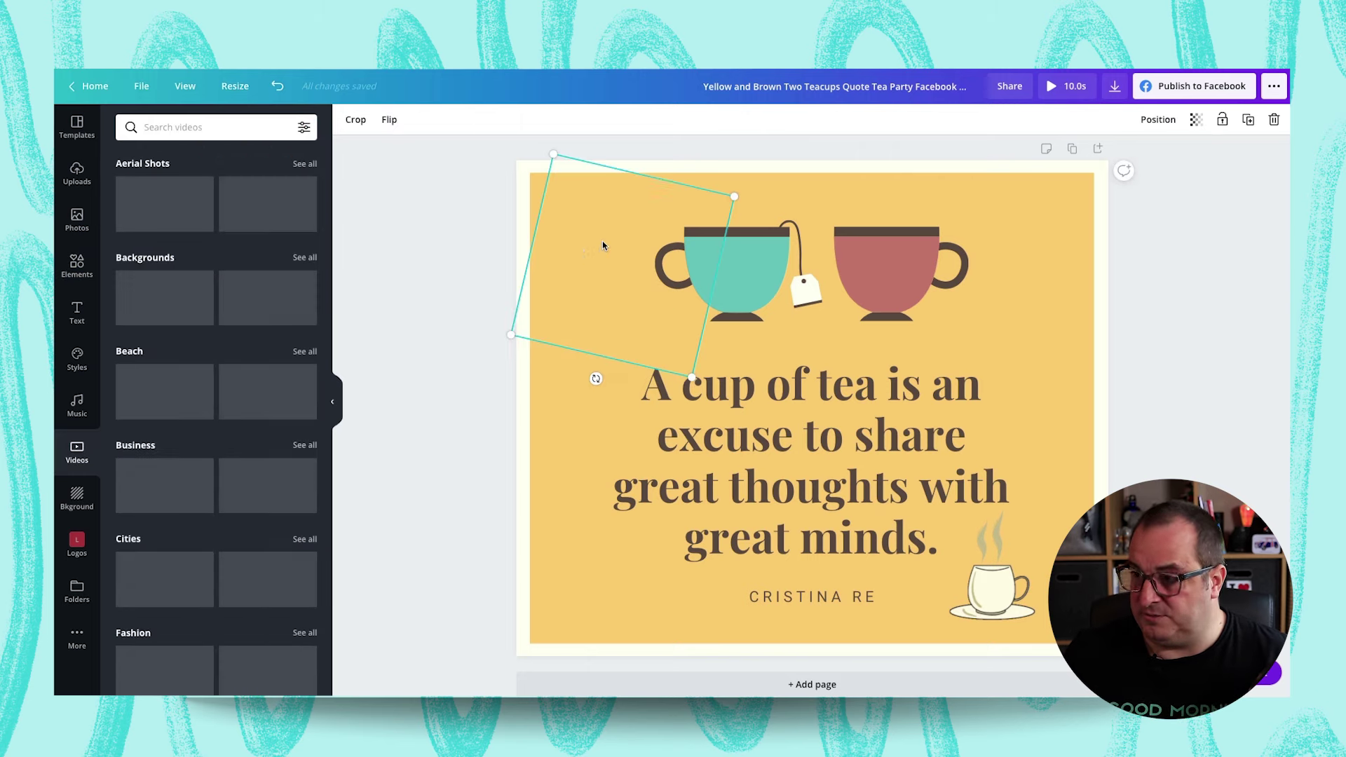
- Delete the sparkle decoration and the teal, brown and small white teacups
{"action": "left_click", "coordinate": [742, 247]}
{"action": "left_click", "coordinate": [742, 247]}
{"action": "key", "text": "Delete"}
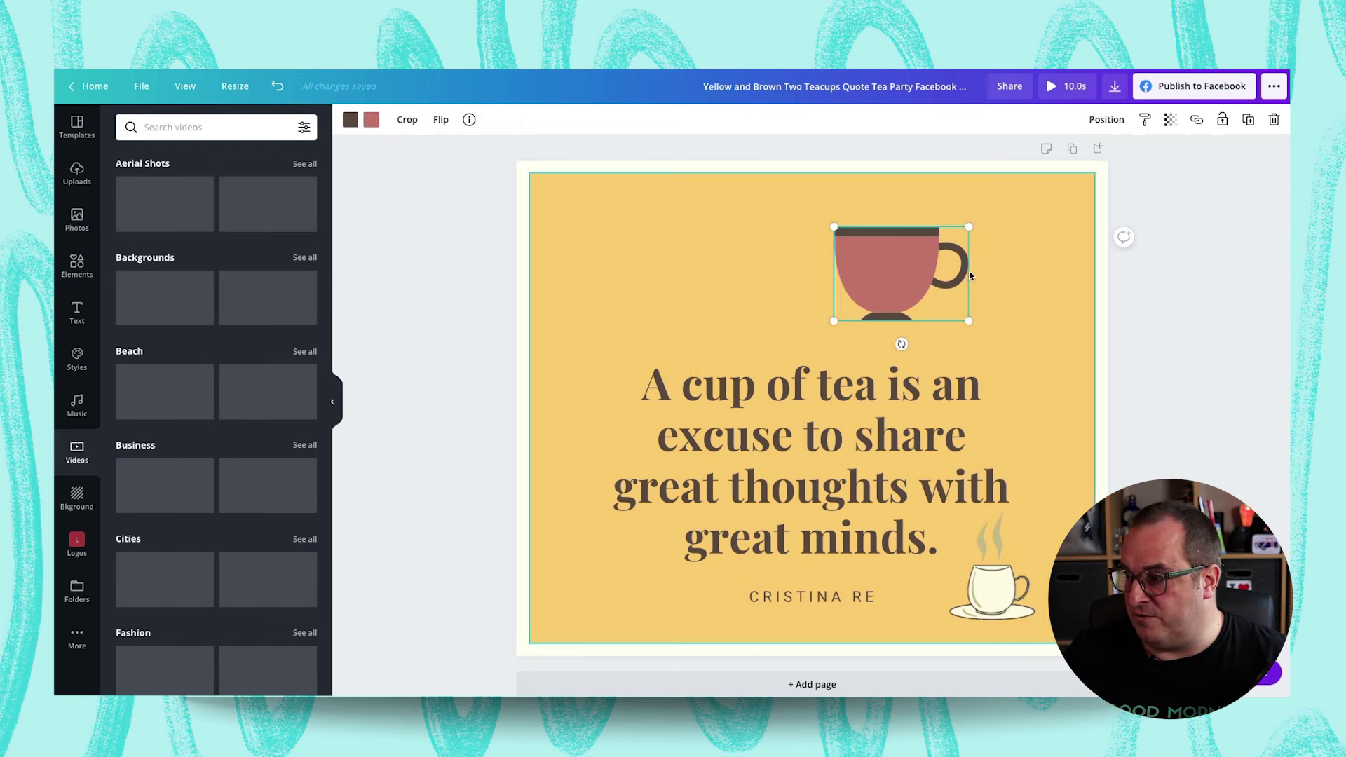
{"action": "key", "text": "Delete"}
{"action": "left_click", "coordinate": [1006, 565]}
{"action": "key", "text": "Delete"}
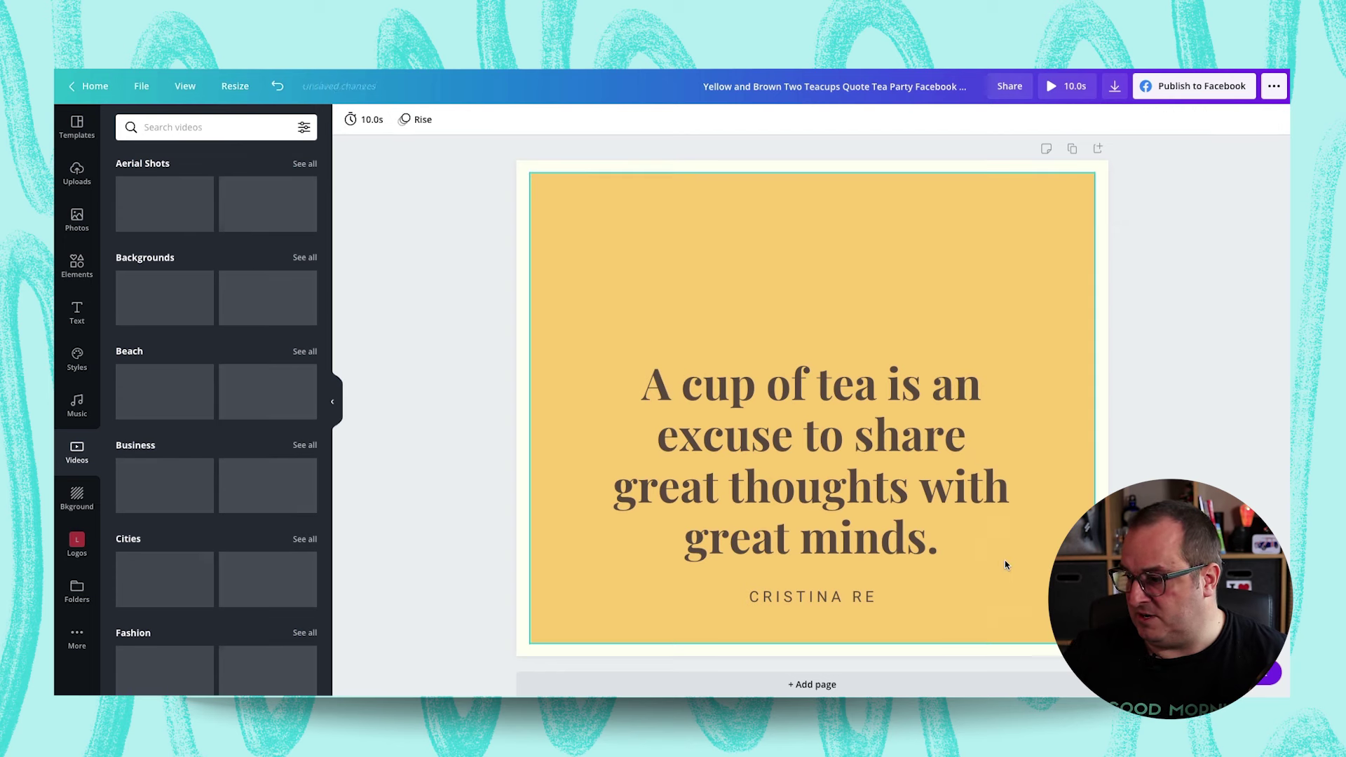
- Move the quote text block up to the top of the card
{"action": "left_click", "coordinate": [905, 413]}
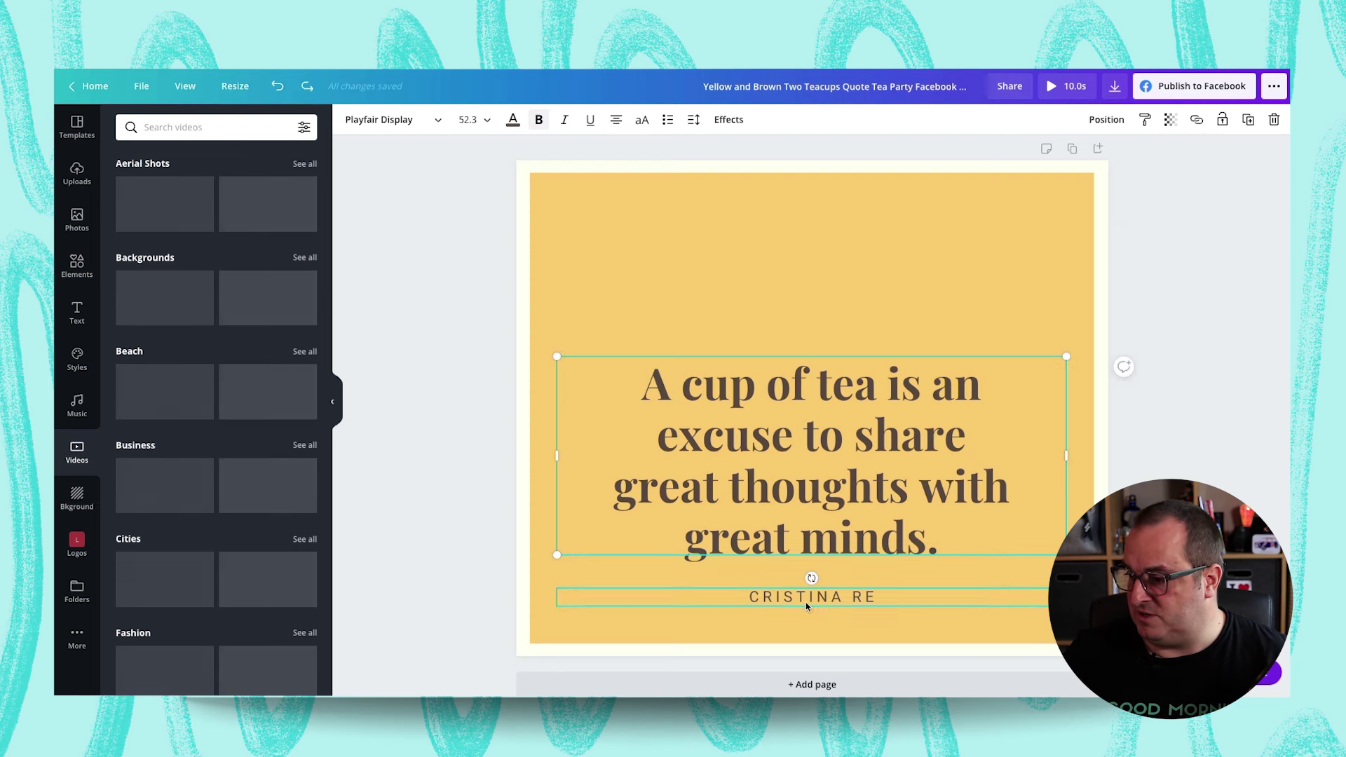
{"action": "left_click", "coordinate": [804, 607], "text": "shift"}
{"action": "left_click_drag", "start_coordinate": [841, 490], "coordinate": [841, 327]}
- Replace the CRISTINA RE line with 'COFFEE MORNING EVERY TUESDAY 2PM'
{"action": "left_click", "coordinate": [853, 597]}
{"action": "left_click", "coordinate": [853, 597]}
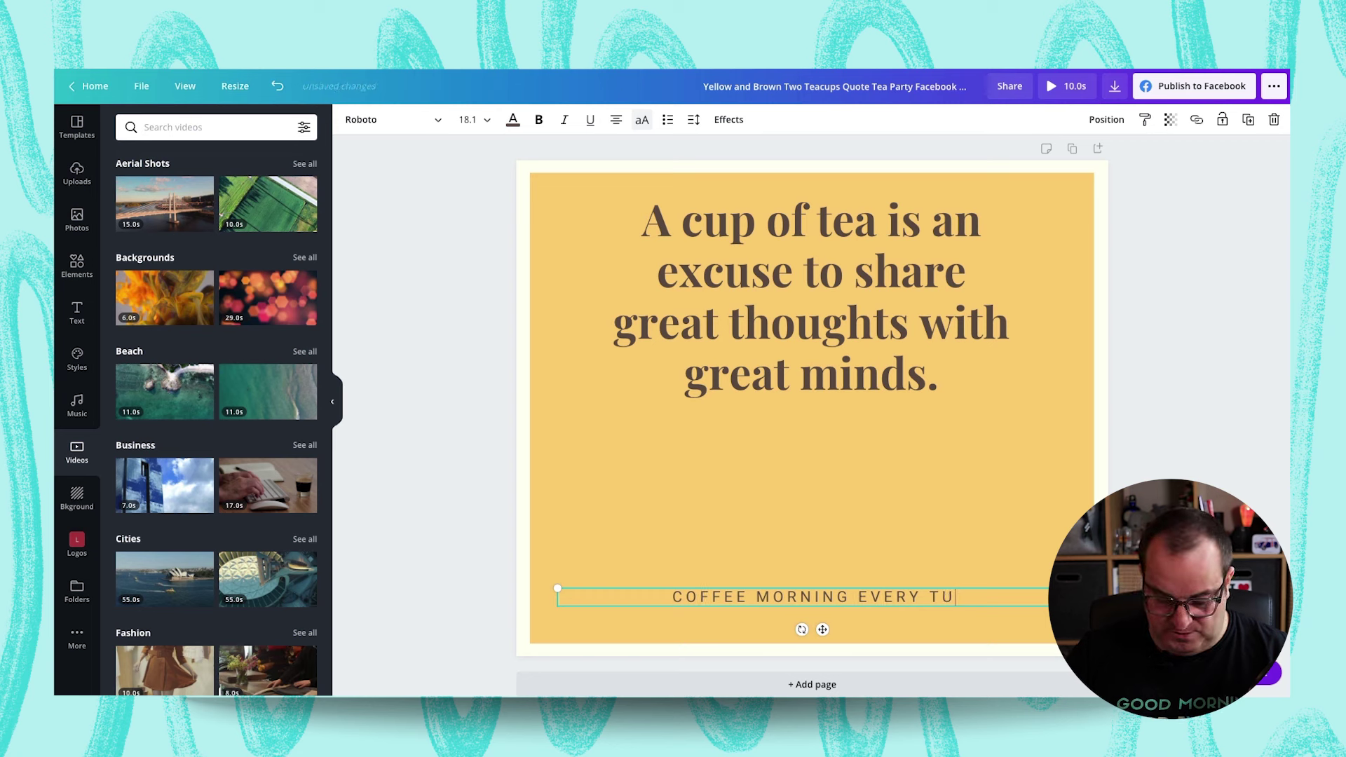
{"action": "type", "text": "COFFEE MORNING EVERY TUESDAY 2PM"}
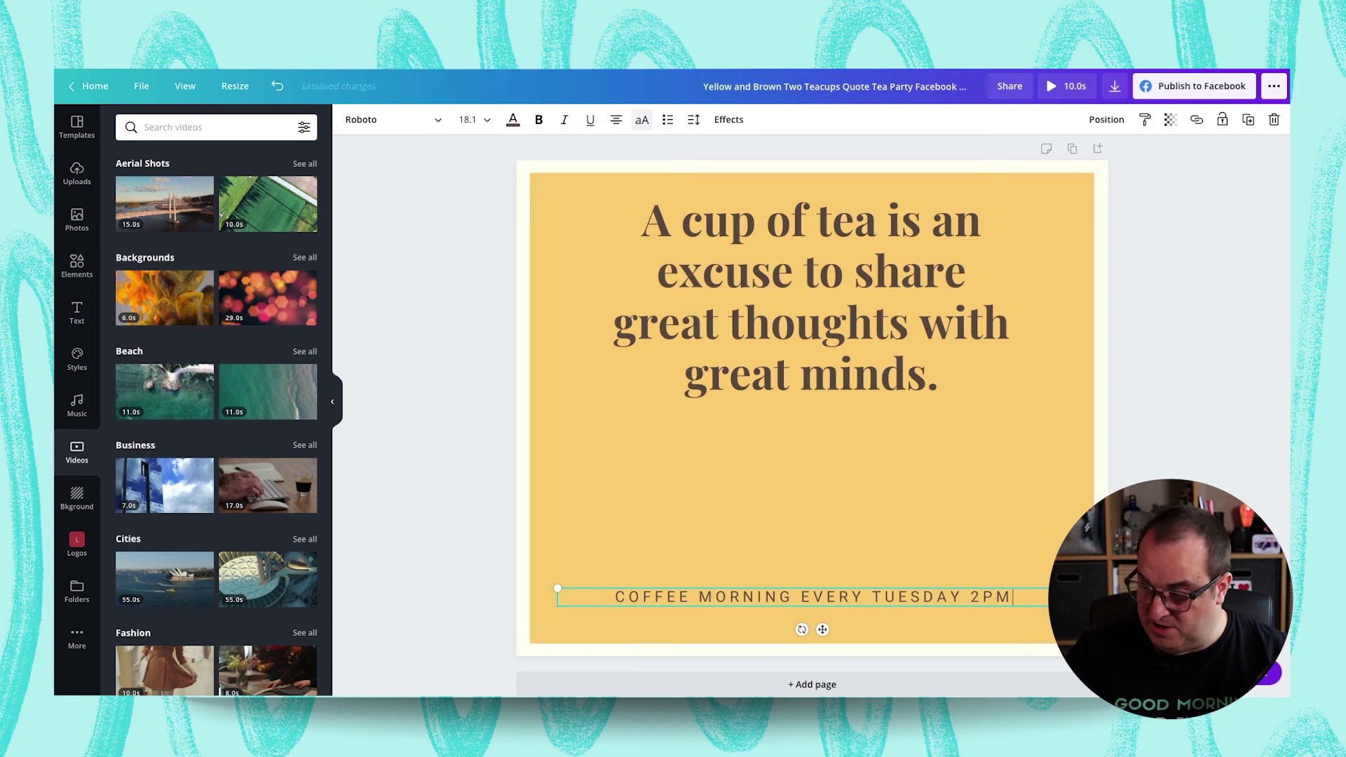
{"action": "key", "text": "Escape"}
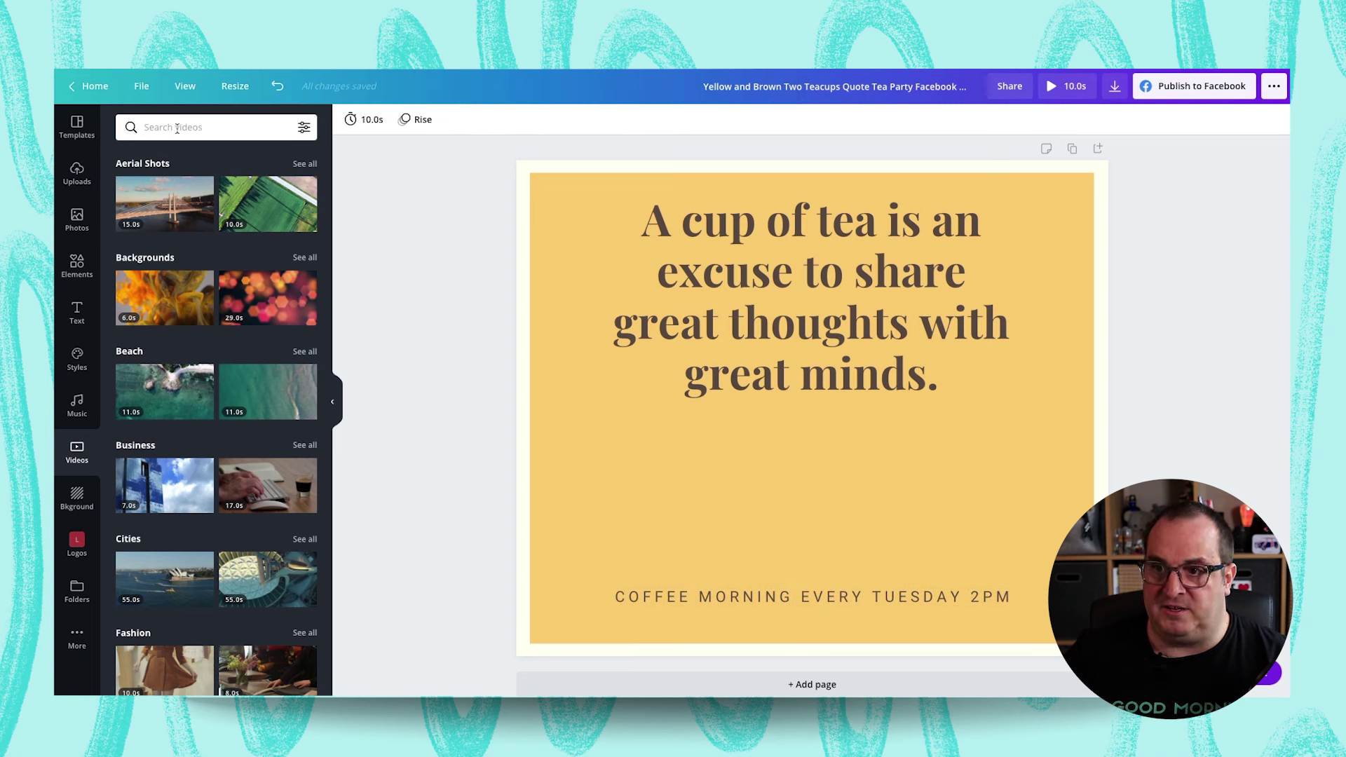
- Search stock videos for 'coffee' and add the espresso-grinder clip to the design
{"action": "left_click", "coordinate": [186, 128]}
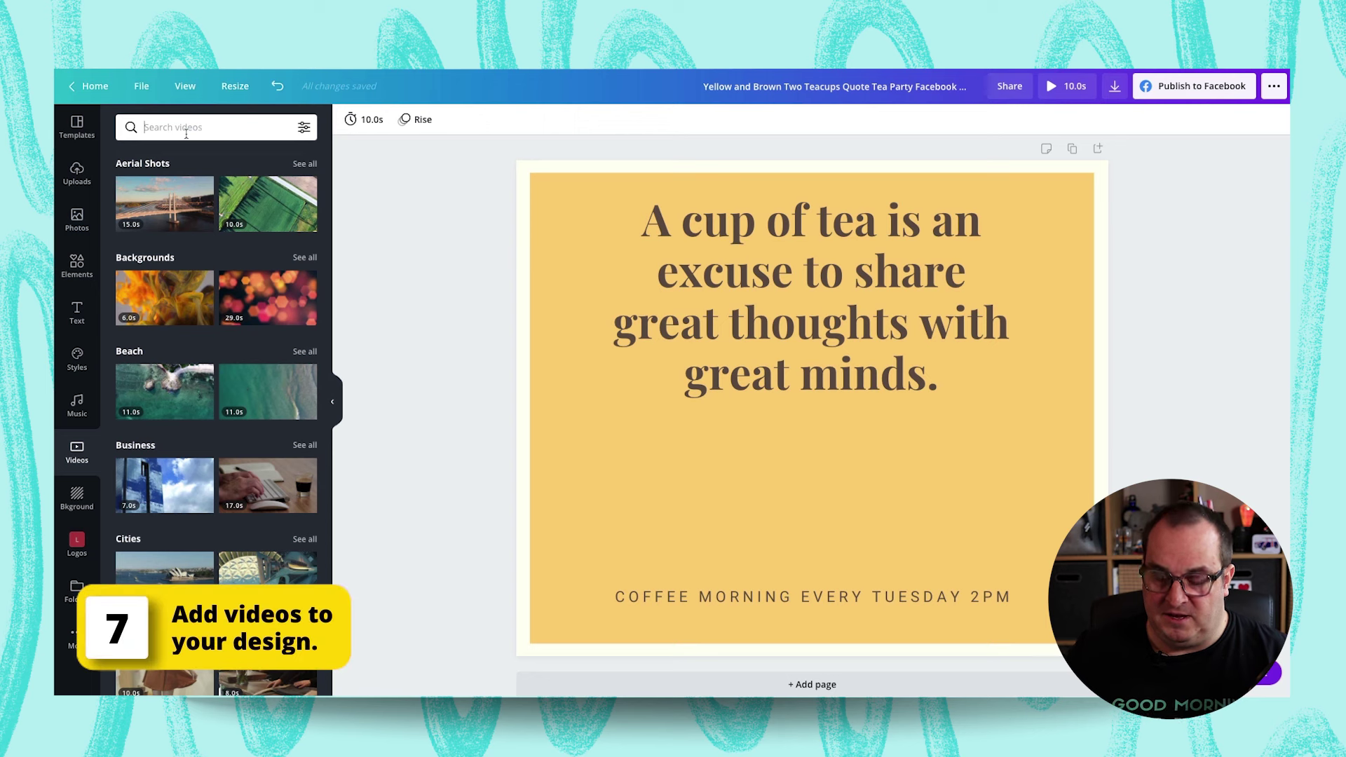
{"action": "key", "text": "Return"}
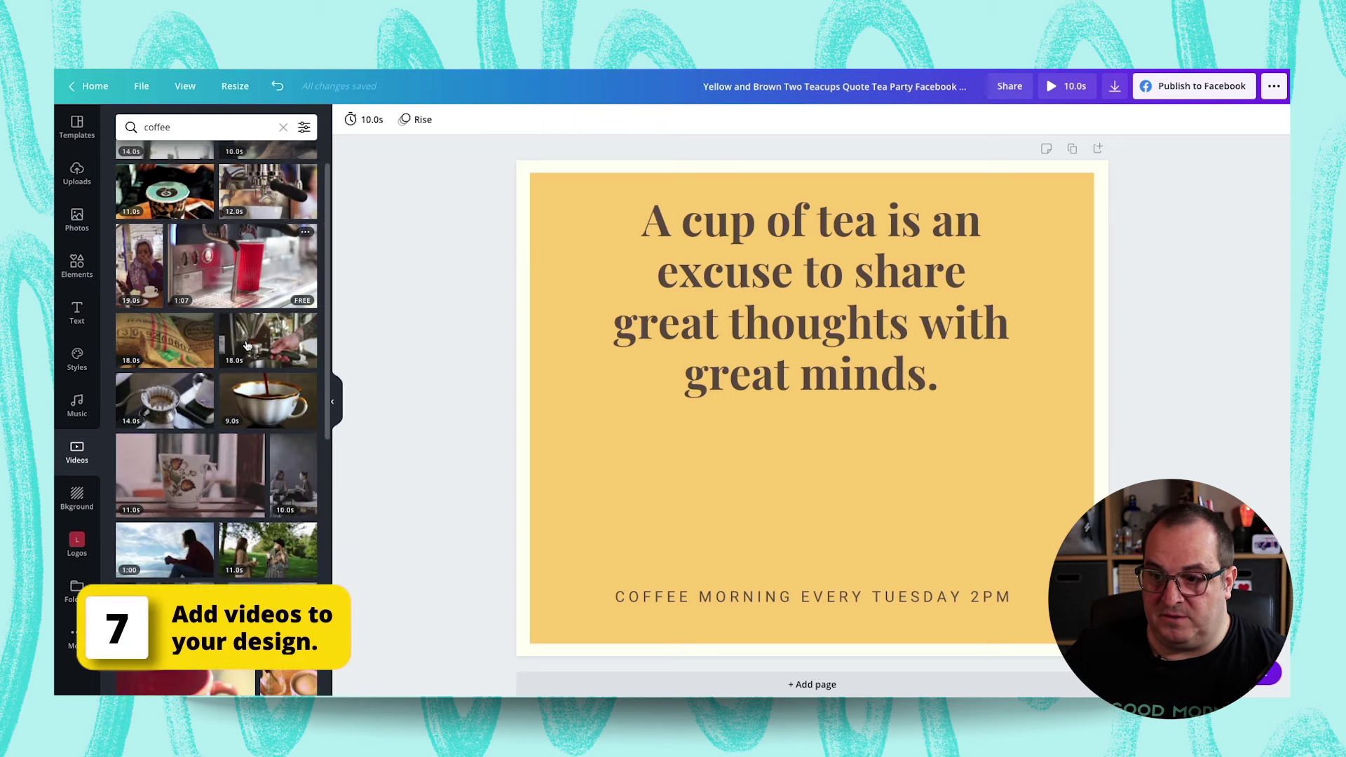
{"action": "left_click", "coordinate": [305, 129]}
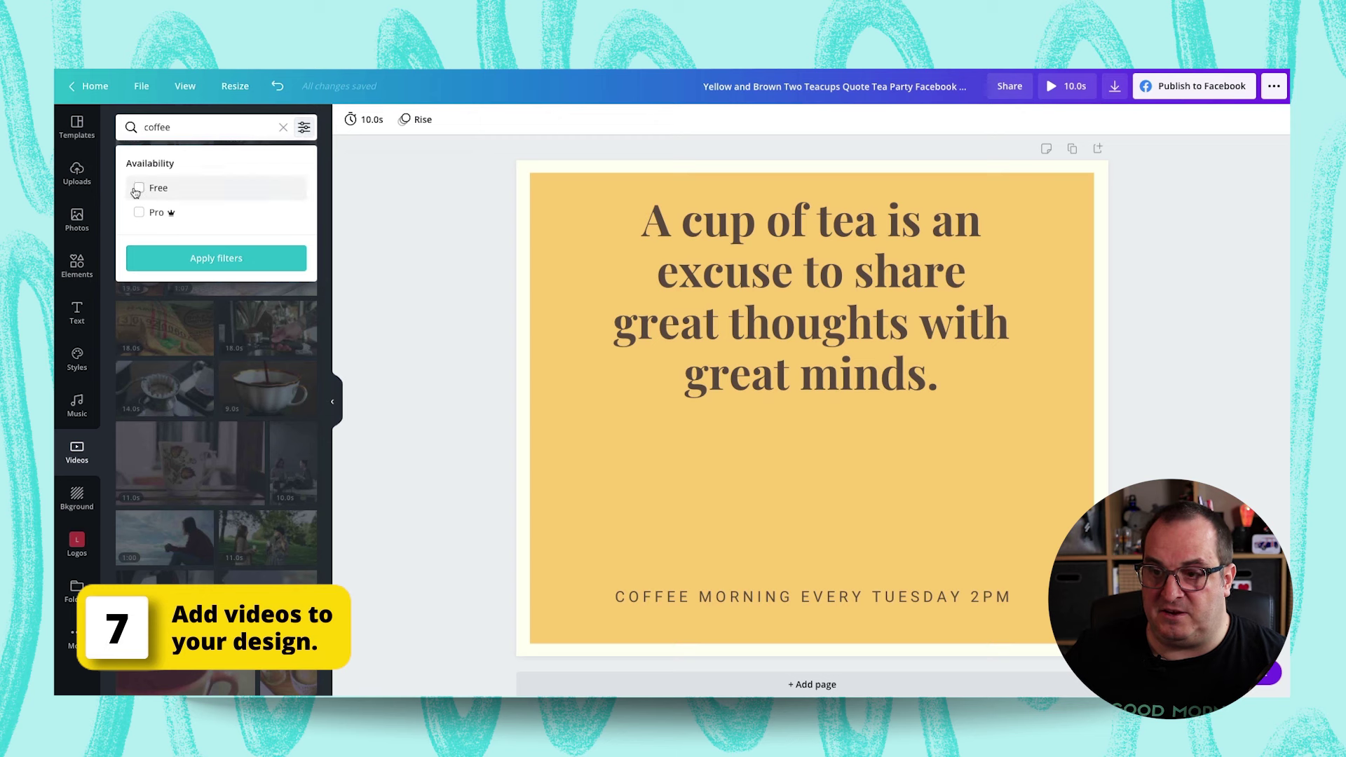
{"action": "left_click", "coordinate": [304, 130]}
{"action": "scroll", "coordinate": [205, 386], "scroll_direction": "down", "scroll_amount": 1}
{"action": "left_click", "coordinate": [267, 284]}
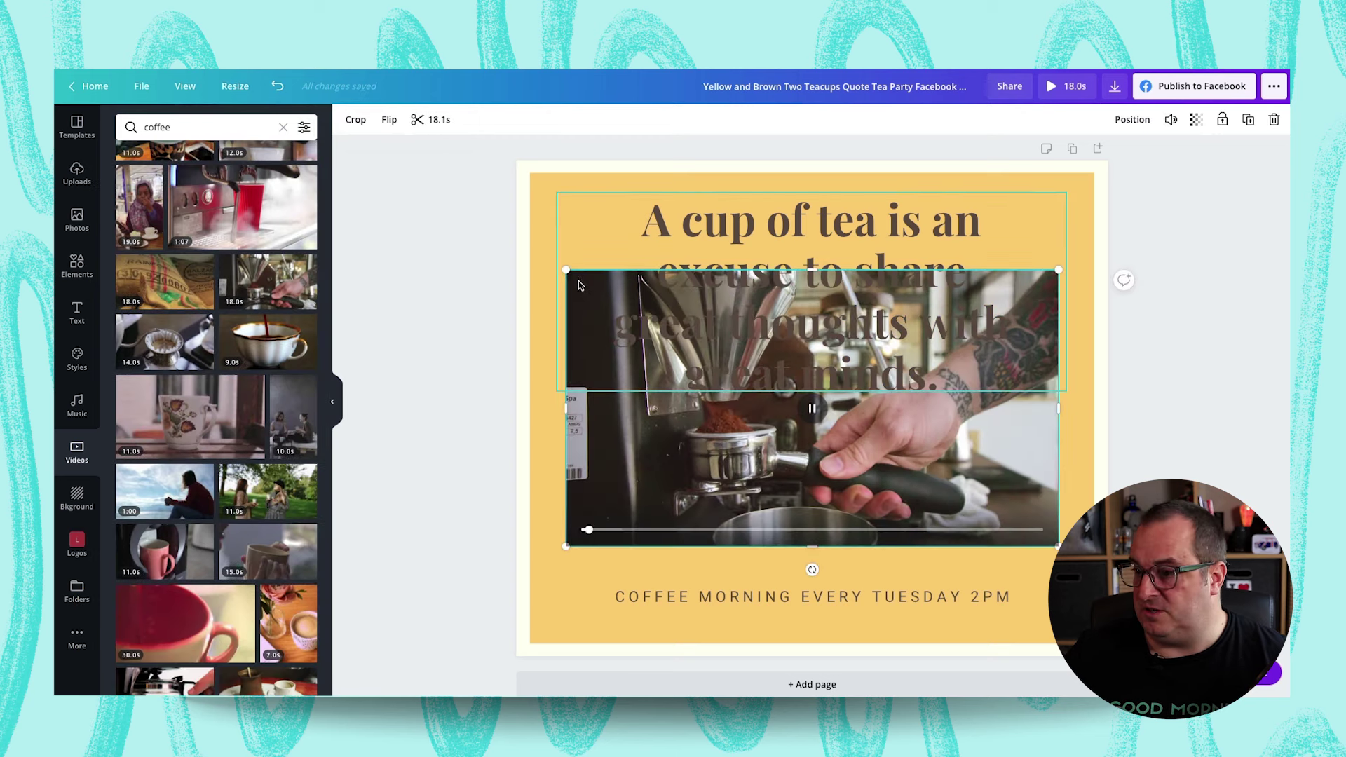
- Shrink the coffee video, place it below the quote and centre it horizontally
{"action": "left_click_drag", "start_coordinate": [558, 271], "coordinate": [736, 366]}
{"action": "left_click_drag", "start_coordinate": [788, 456], "coordinate": [691, 494]}
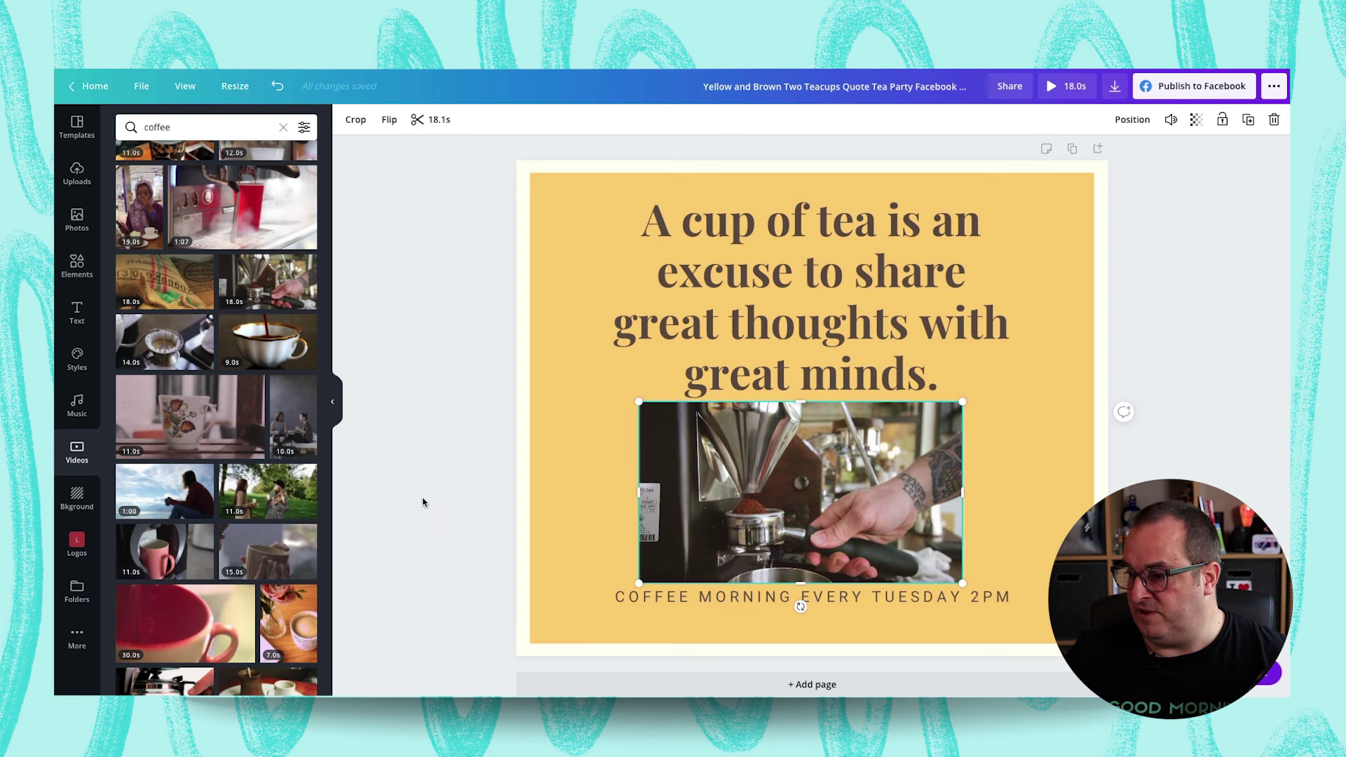
{"action": "left_click", "coordinate": [1131, 122]}
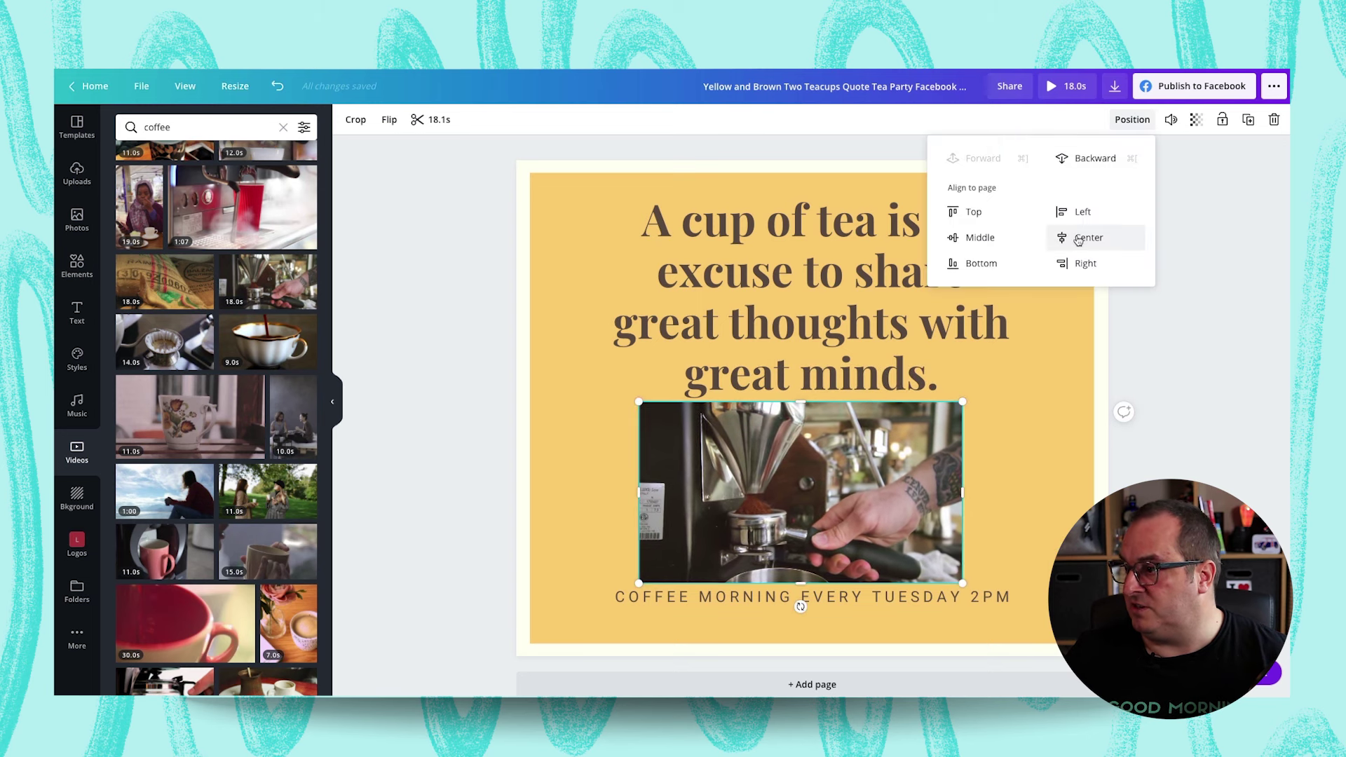
{"action": "left_click", "coordinate": [1076, 232]}
{"action": "left_click", "coordinate": [1143, 121]}
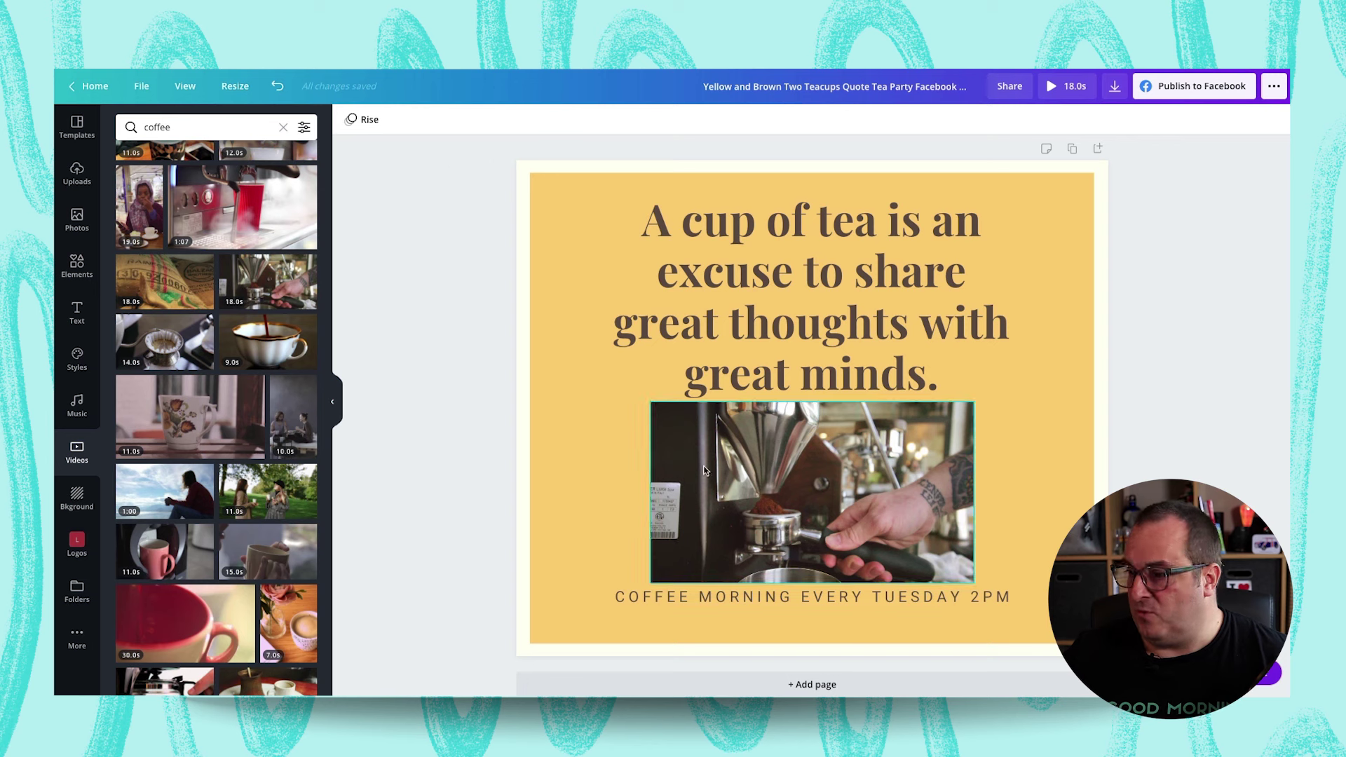
{"action": "left_click", "coordinate": [363, 120]}
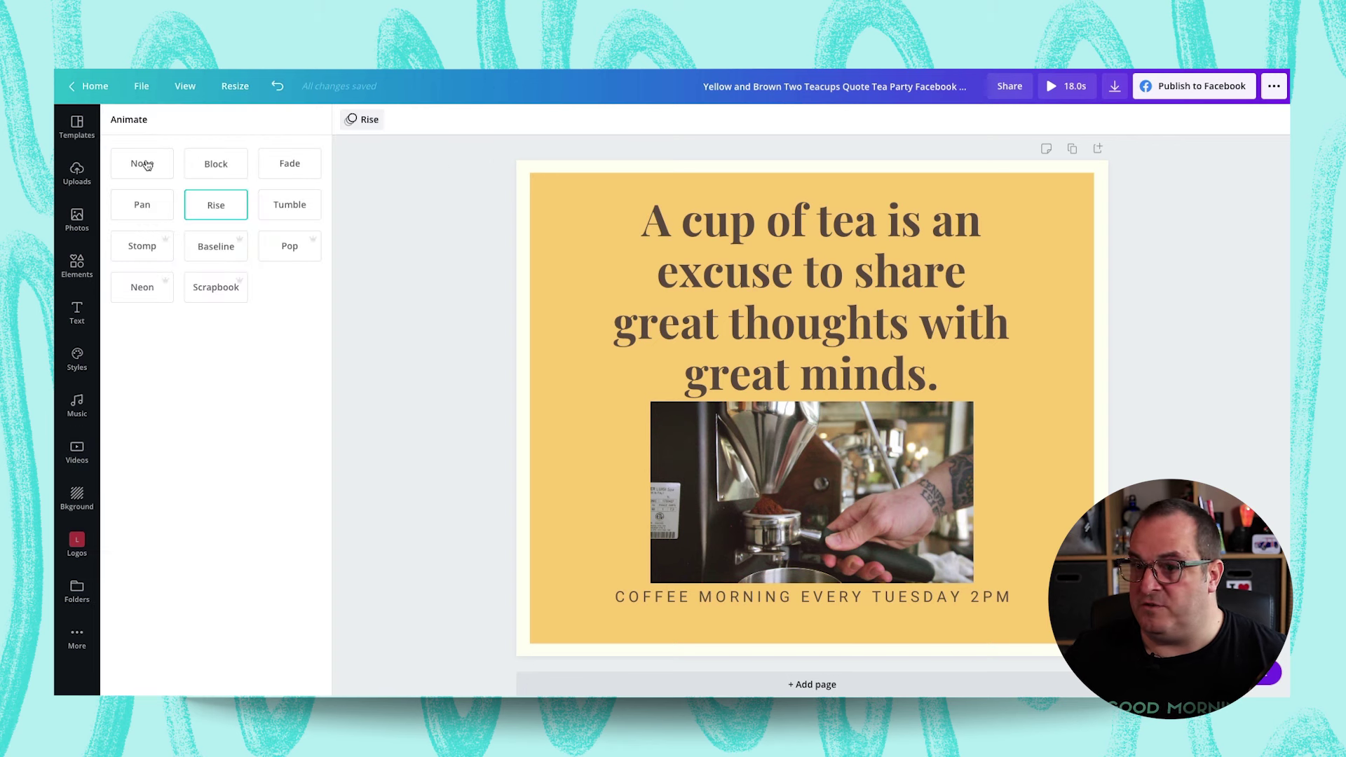
{"action": "left_click", "coordinate": [755, 502]}
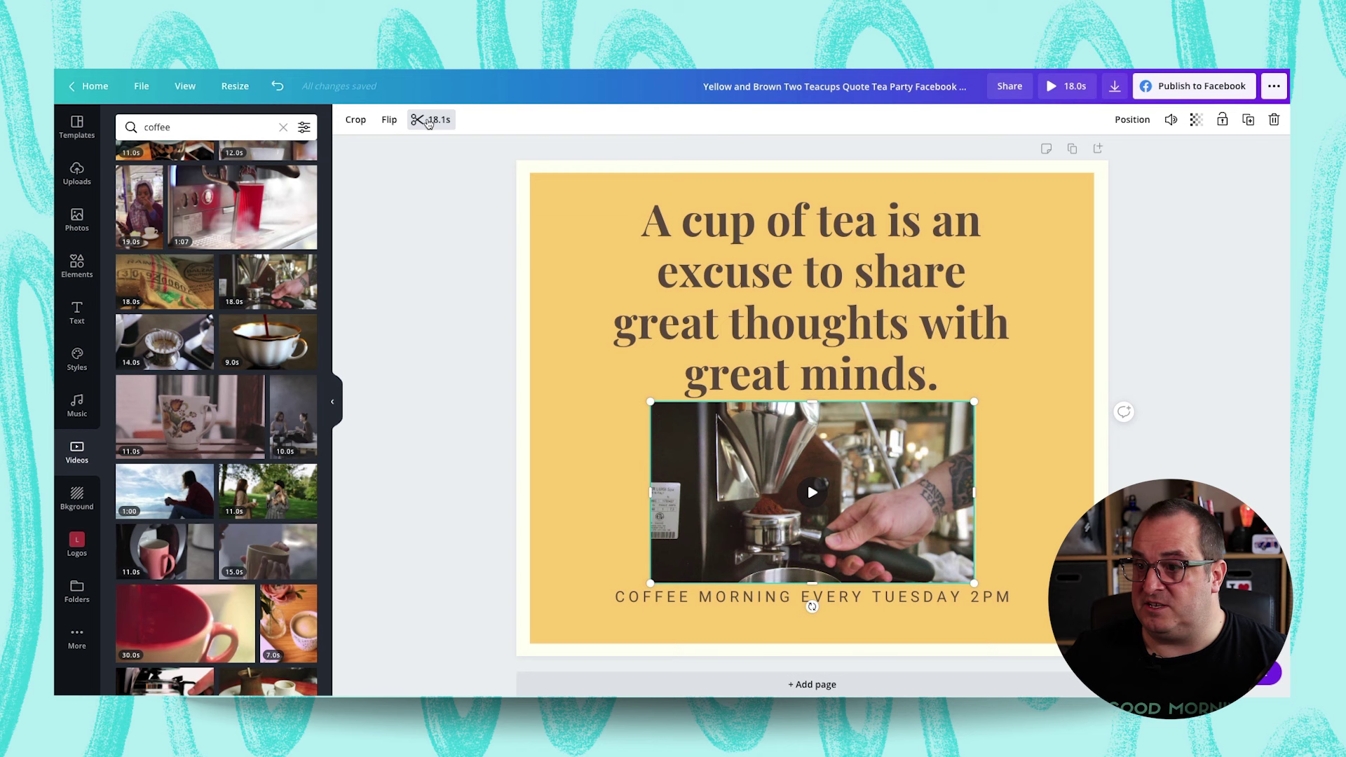
- Trim the coffee video to a 10.0s portion taken from later in its 18.1s footage
{"action": "left_click", "coordinate": [428, 121]}
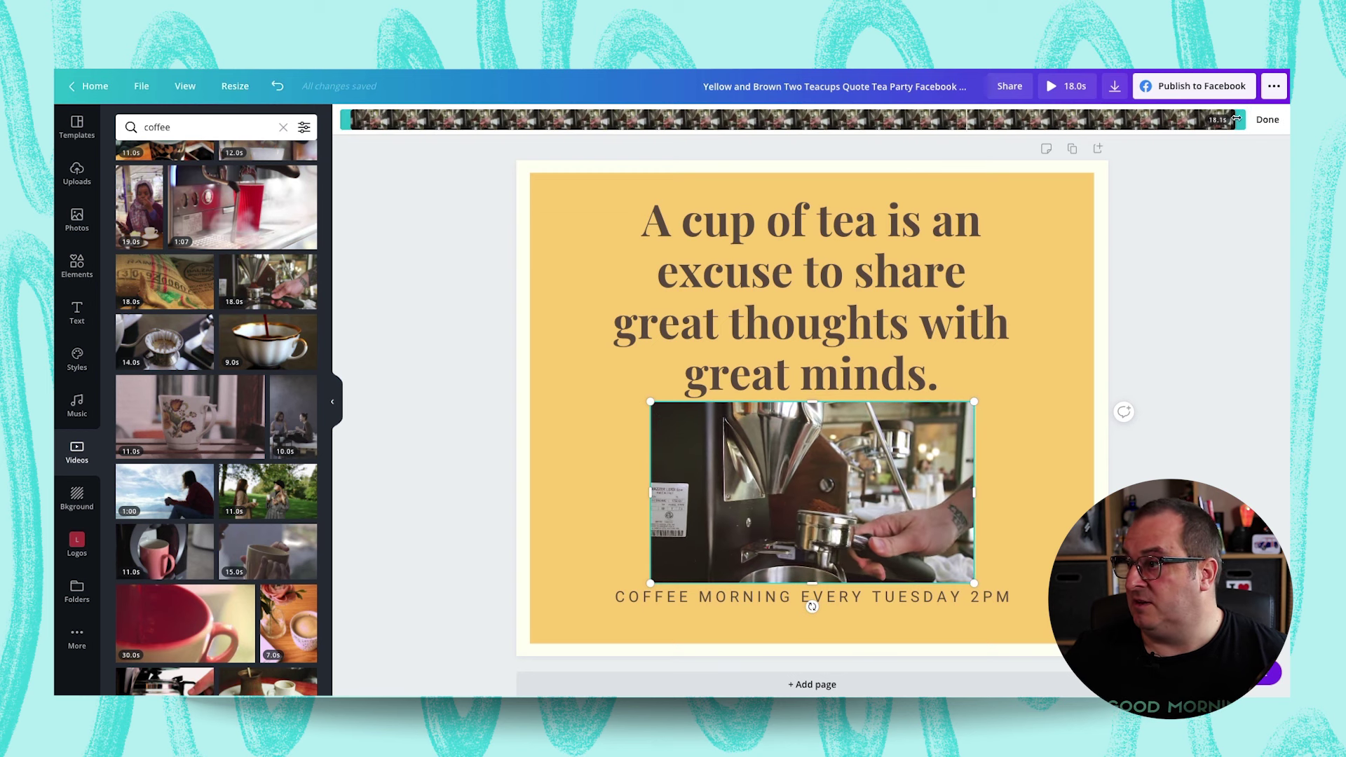
{"action": "left_click_drag", "start_coordinate": [920, 133], "coordinate": [885, 136]}
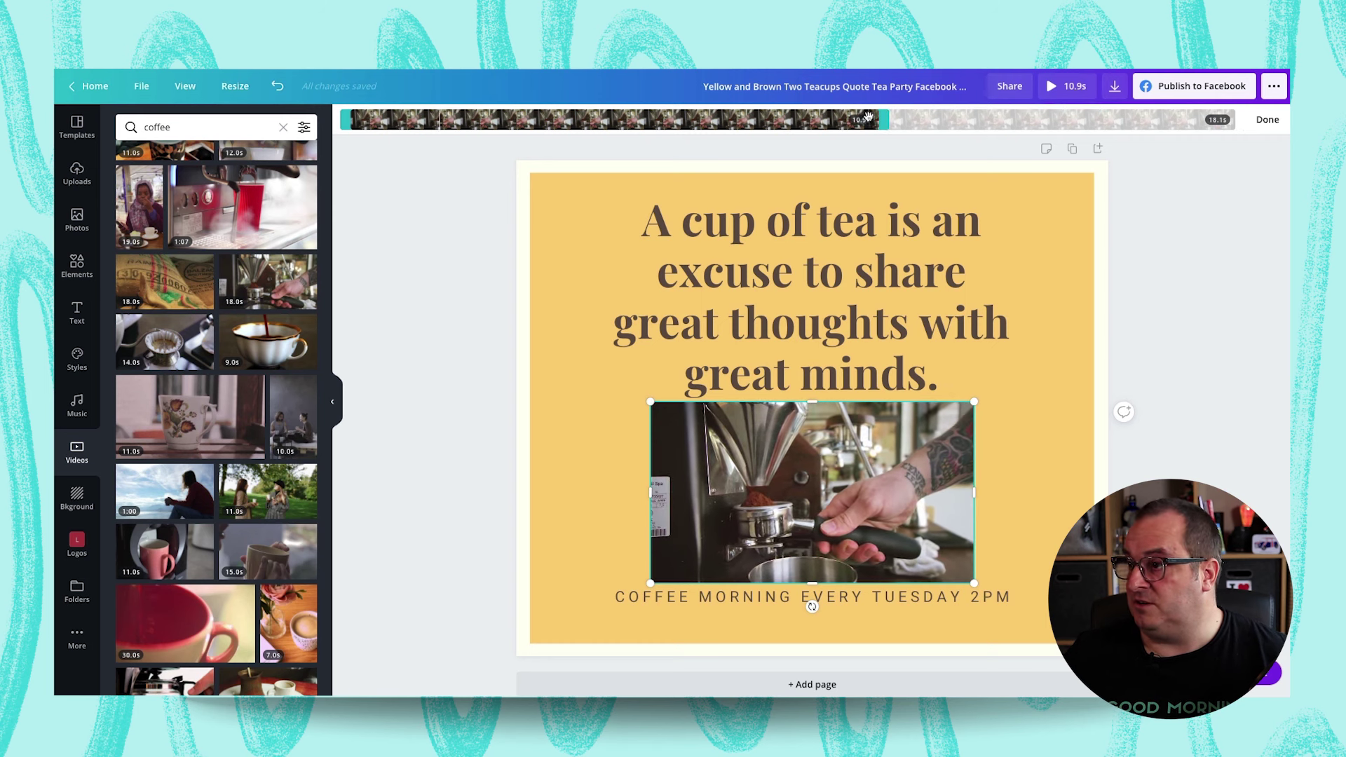
{"action": "left_click_drag", "start_coordinate": [881, 120], "coordinate": [837, 121]}
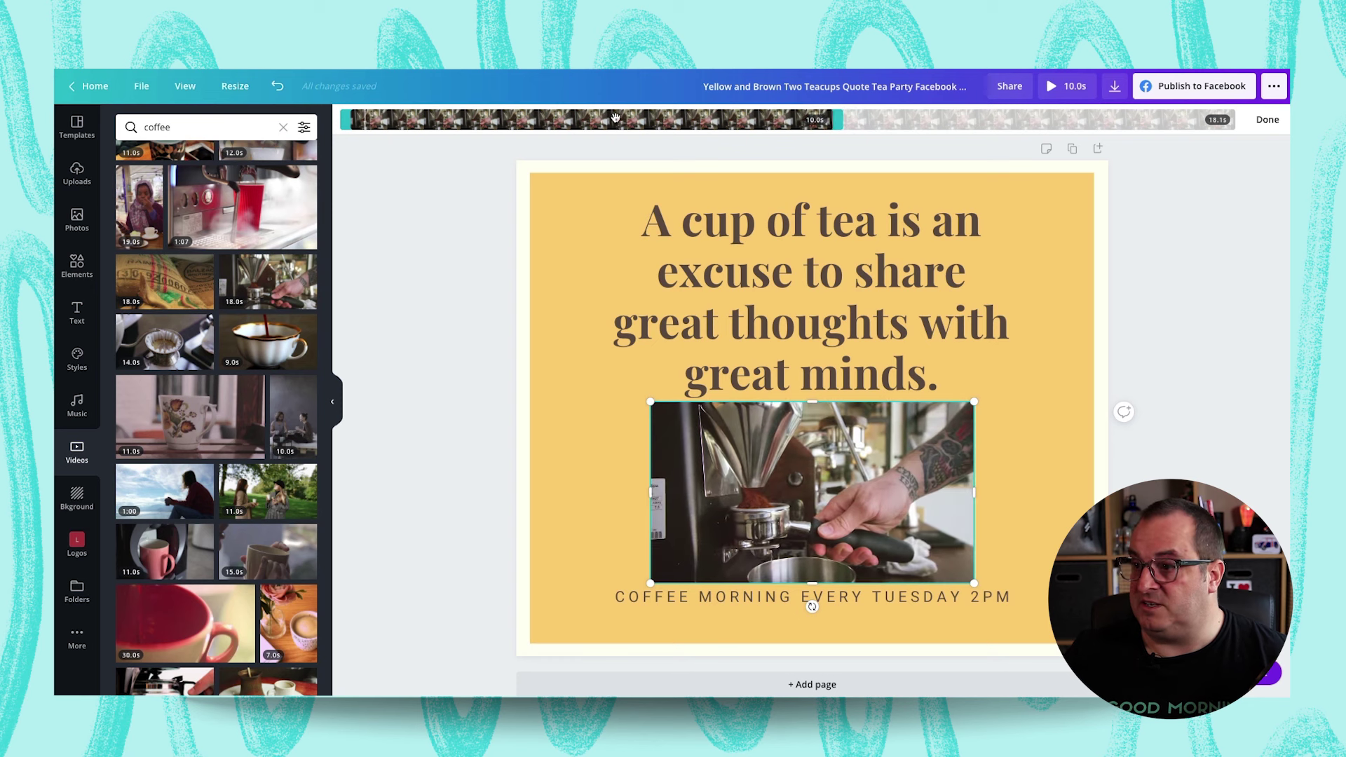
{"action": "left_click_drag", "start_coordinate": [600, 120], "coordinate": [705, 119]}
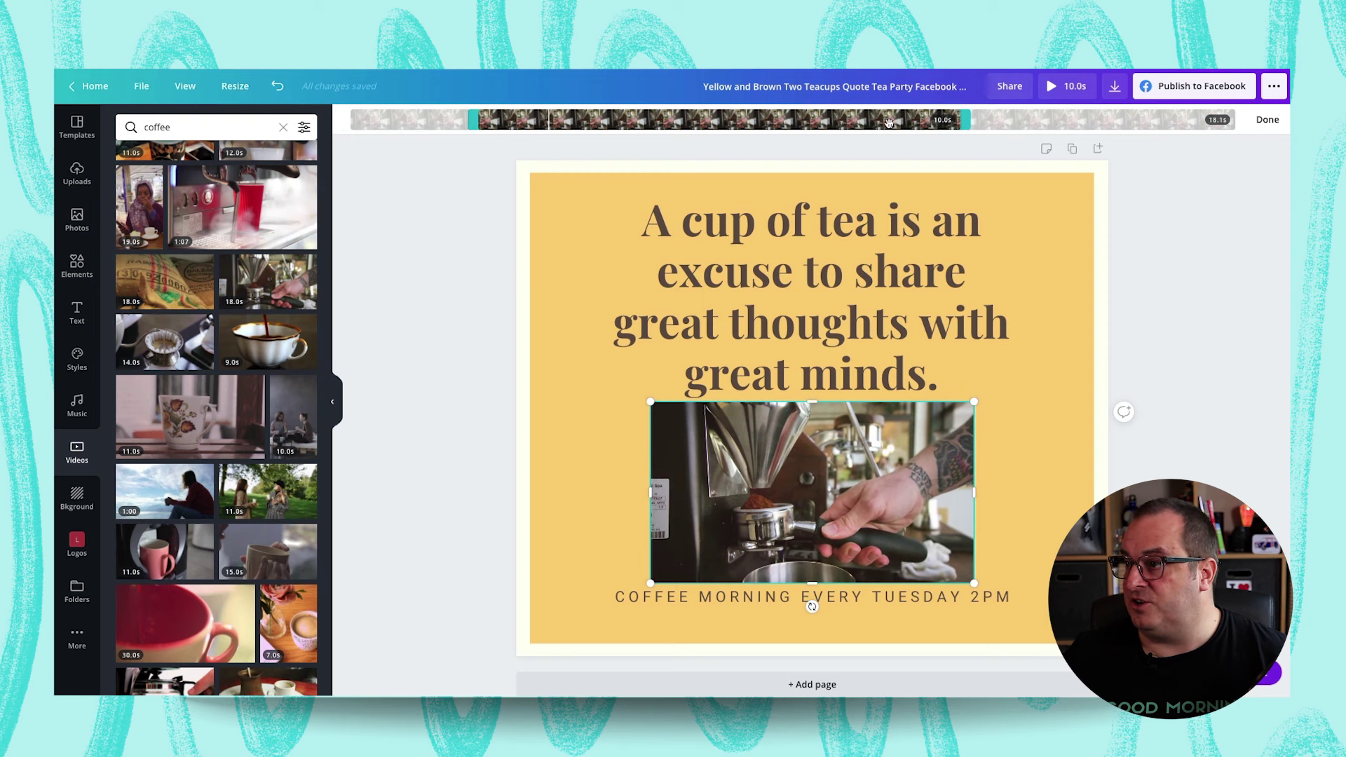
{"action": "mouse_move", "coordinate": [839, 114]}
{"action": "left_mouse_down"}
{"action": "mouse_move", "coordinate": [889, 122]}
{"action": "mouse_move", "coordinate": [849, 119]}
{"action": "left_mouse_up"}
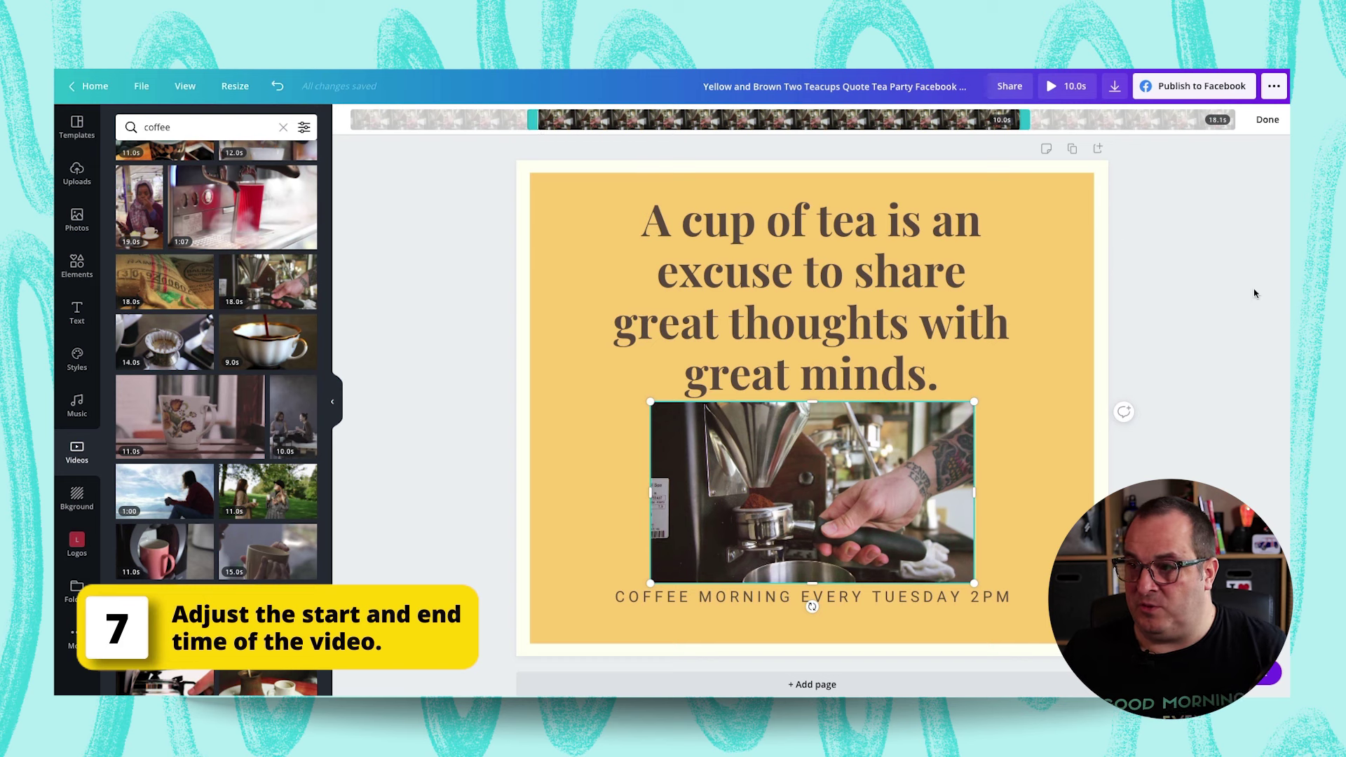
{"action": "left_click", "coordinate": [960, 357]}
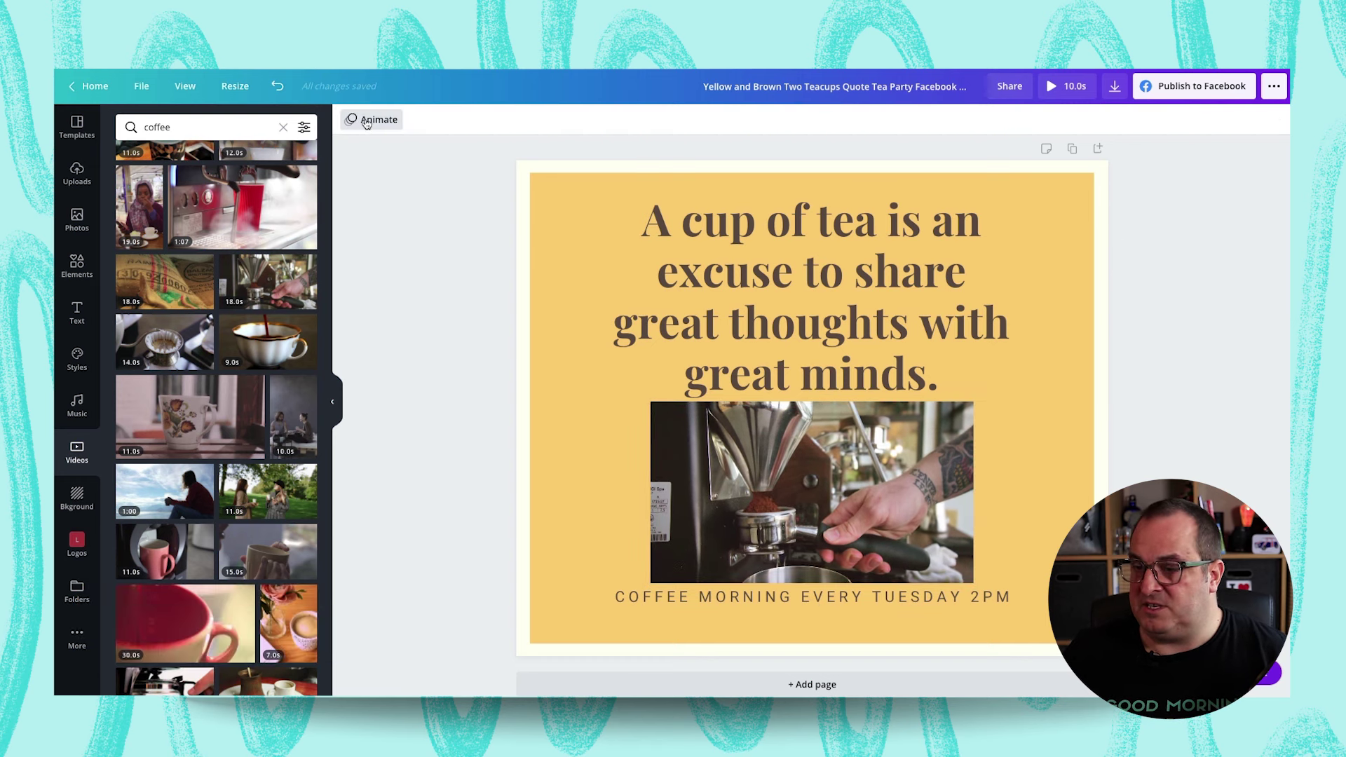
- Apply the Rise page animation and play the 10-second design in full-screen preview
{"action": "left_click", "coordinate": [364, 119]}
{"action": "left_click", "coordinate": [223, 216]}
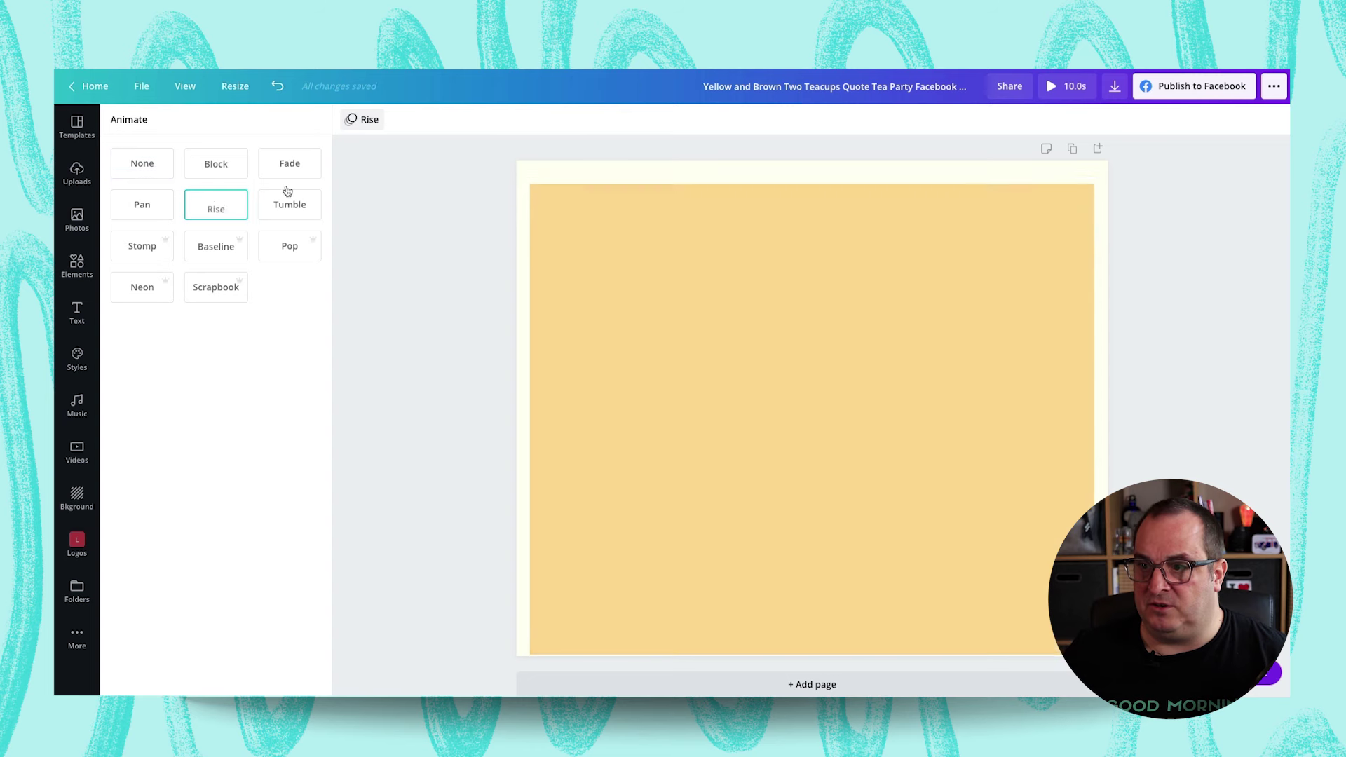
{"action": "left_click", "coordinate": [366, 120]}
{"action": "left_click", "coordinate": [527, 287]}
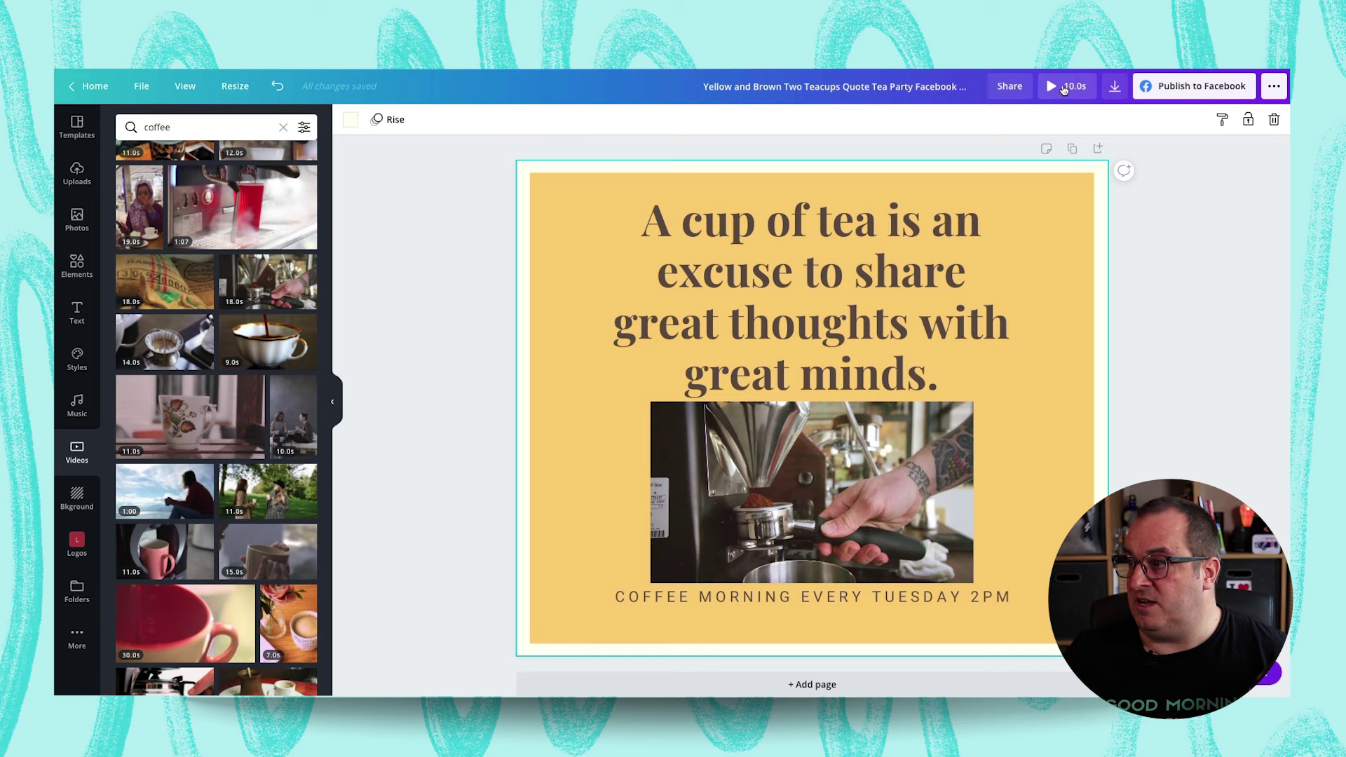
{"action": "left_click", "coordinate": [1064, 89]}
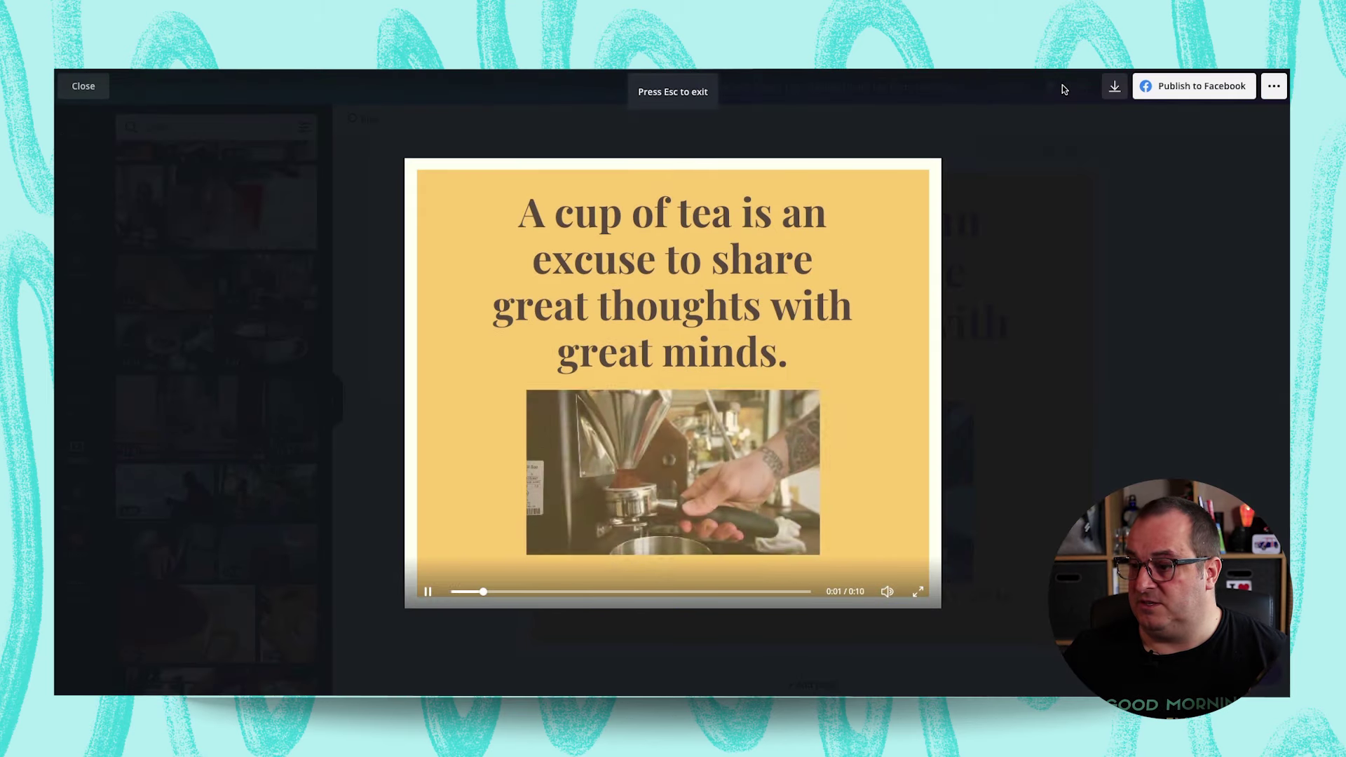